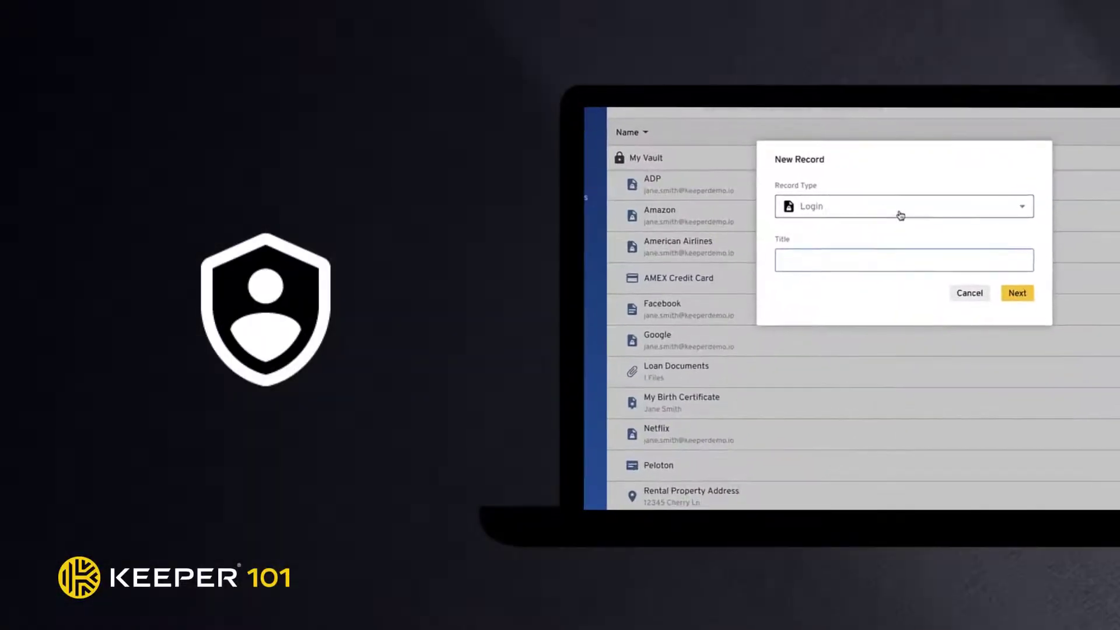
Start a new record and choose Passport as its record type.
{"action": "left_click", "coordinate": [1029, 211]}
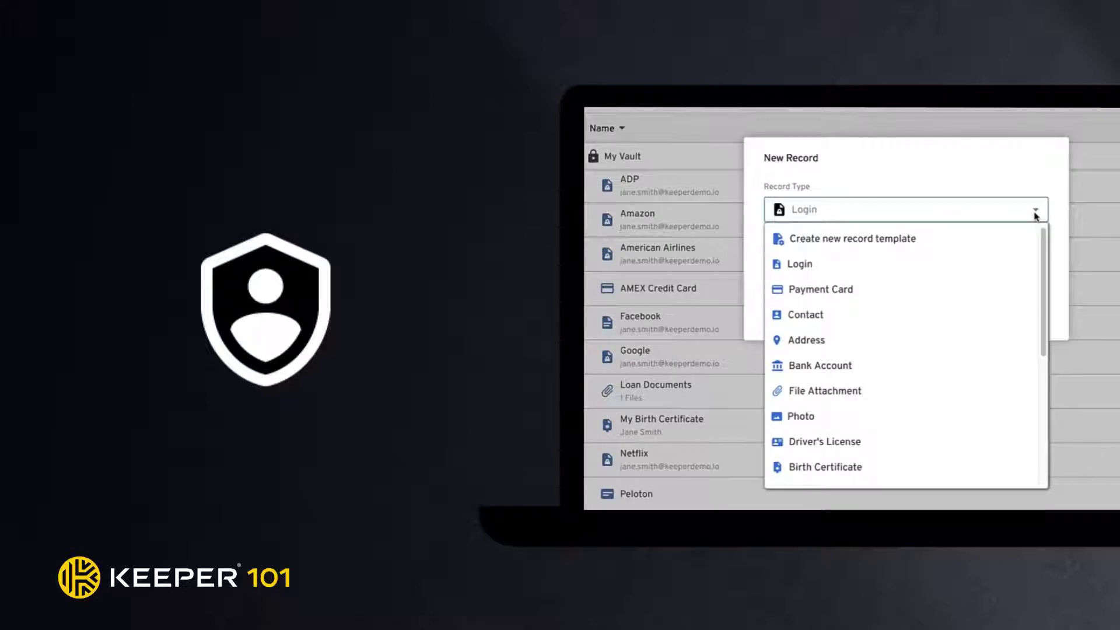
{"action": "scroll", "coordinate": [951, 305], "scroll_direction": "down", "scroll_amount": 5}
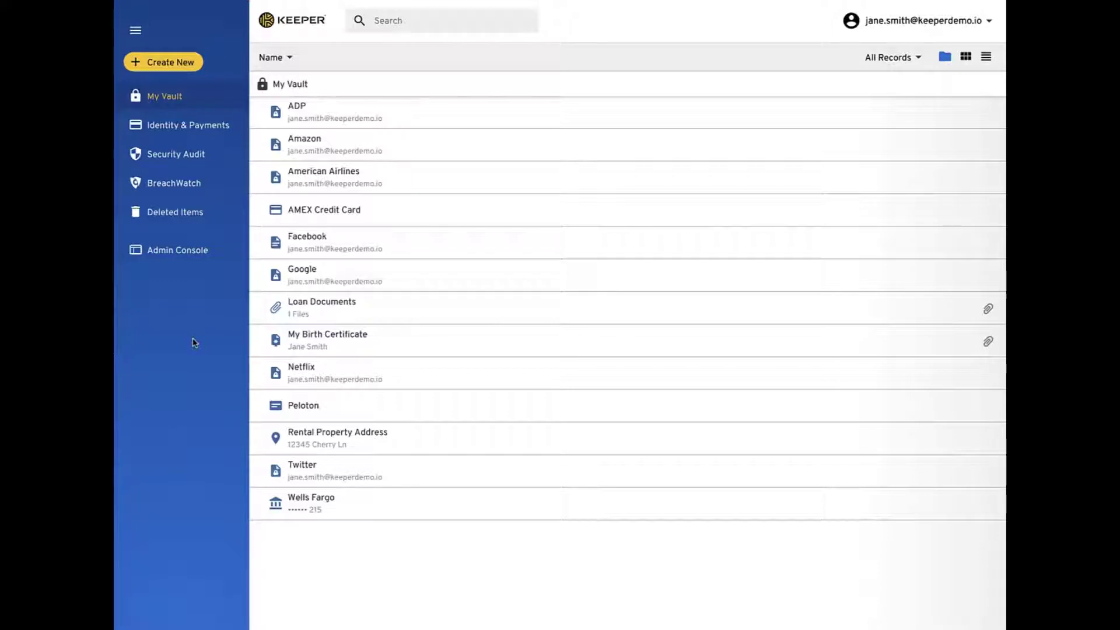
{"action": "left_click", "coordinate": [132, 67]}
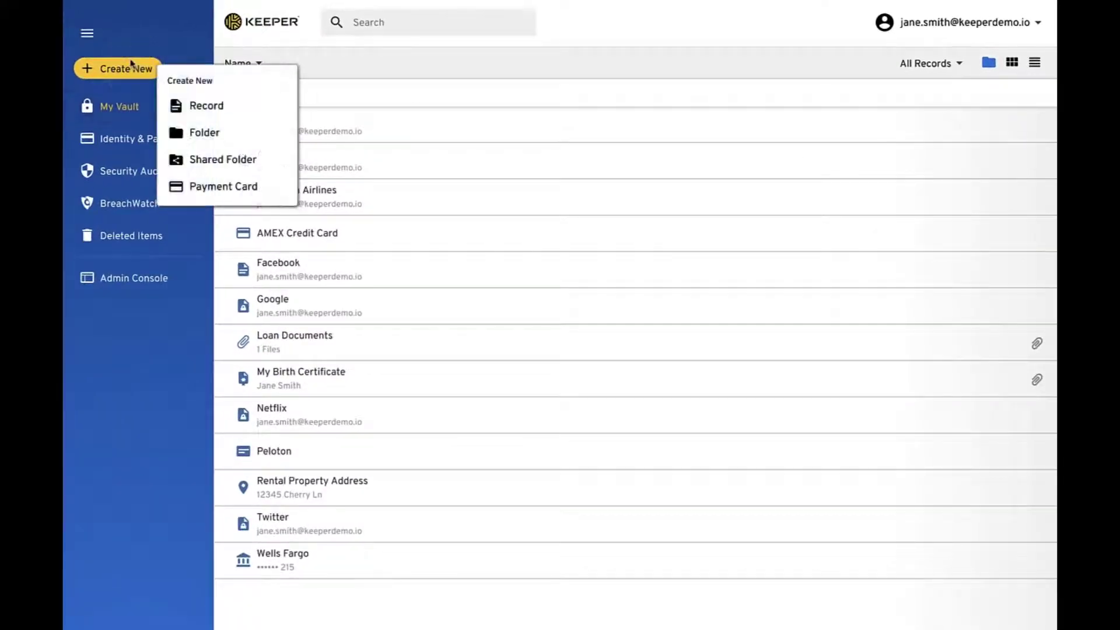
{"action": "left_click", "coordinate": [206, 114]}
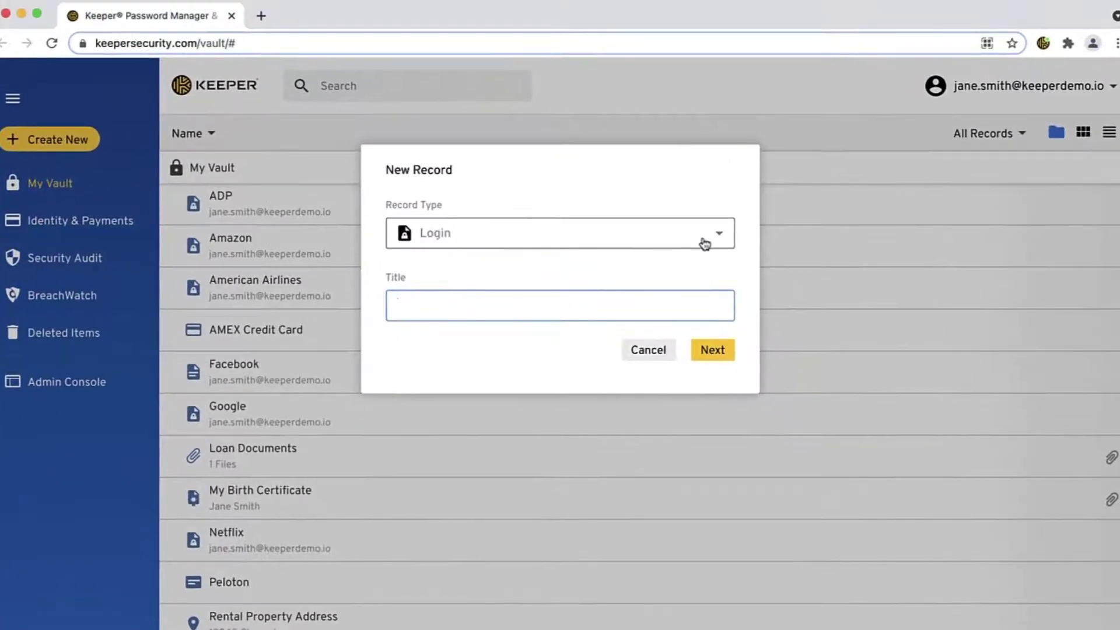
{"action": "left_click", "coordinate": [713, 239]}
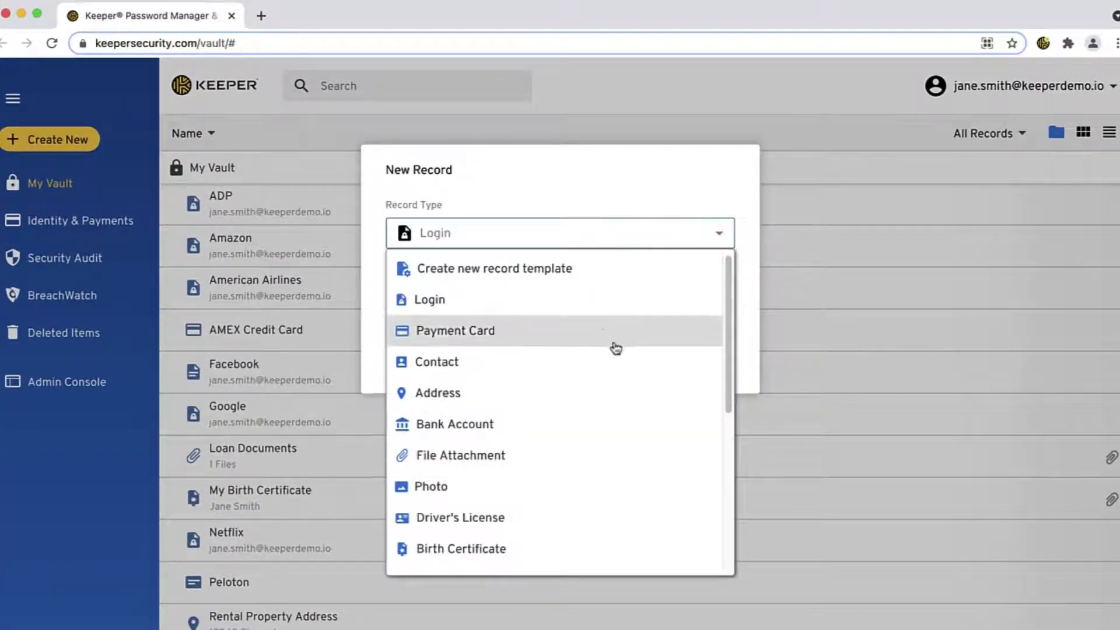
{"action": "scroll", "coordinate": [585, 483], "scroll_direction": "down", "scroll_amount": 5}
{"action": "left_click", "coordinate": [553, 434]}
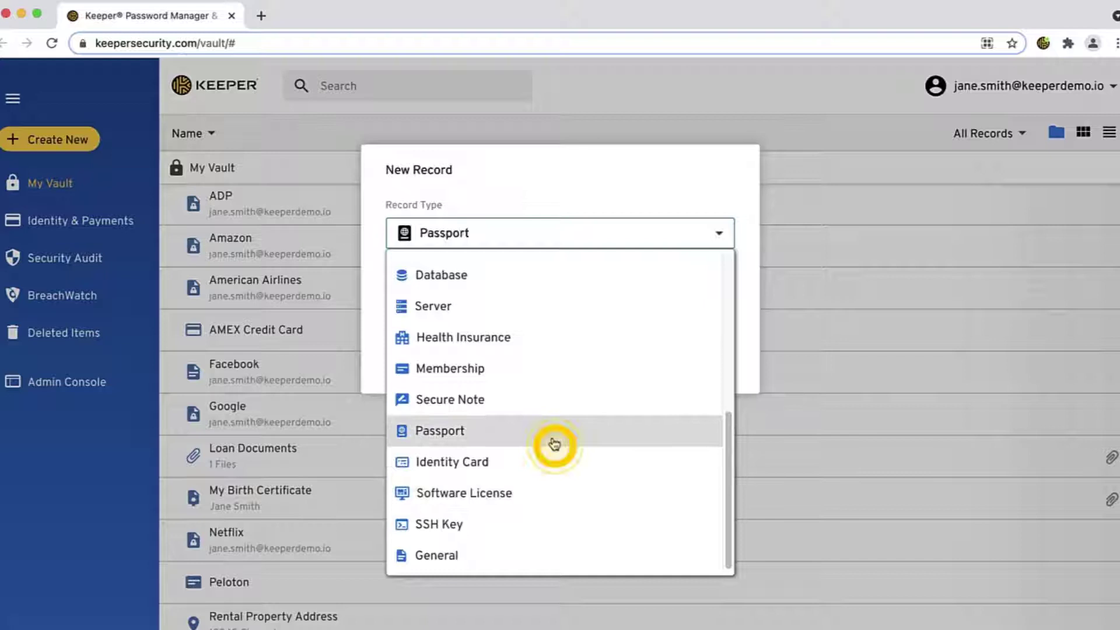
Title the record 'My Passport' and continue to the full record form.
{"action": "left_click", "coordinate": [506, 305]}
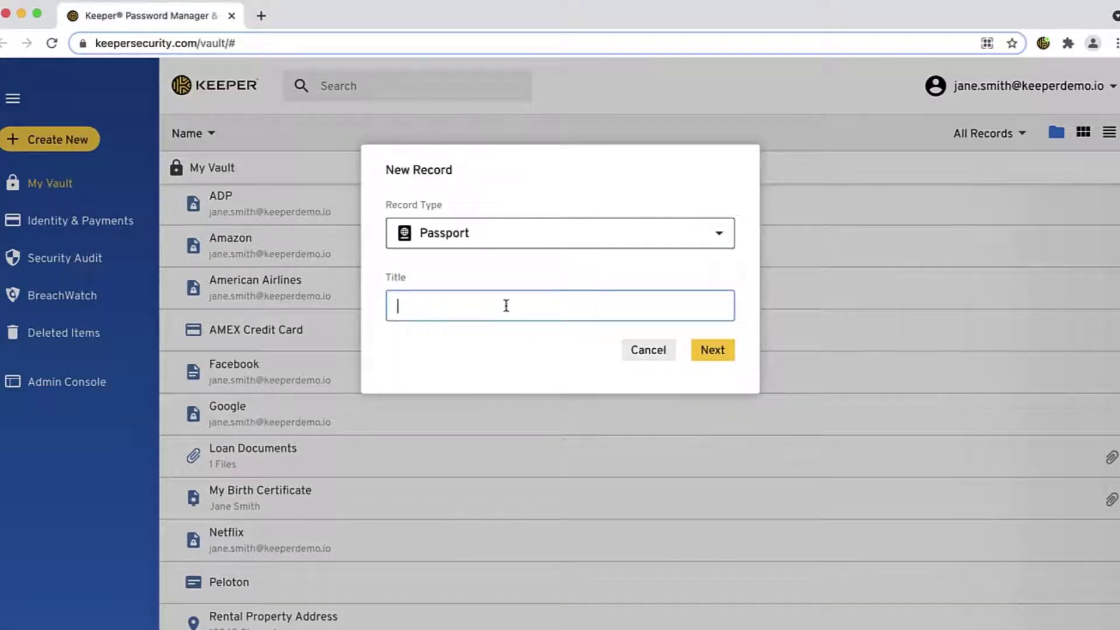
{"action": "type", "text": "My Passport"}
{"action": "left_click", "coordinate": [707, 349]}
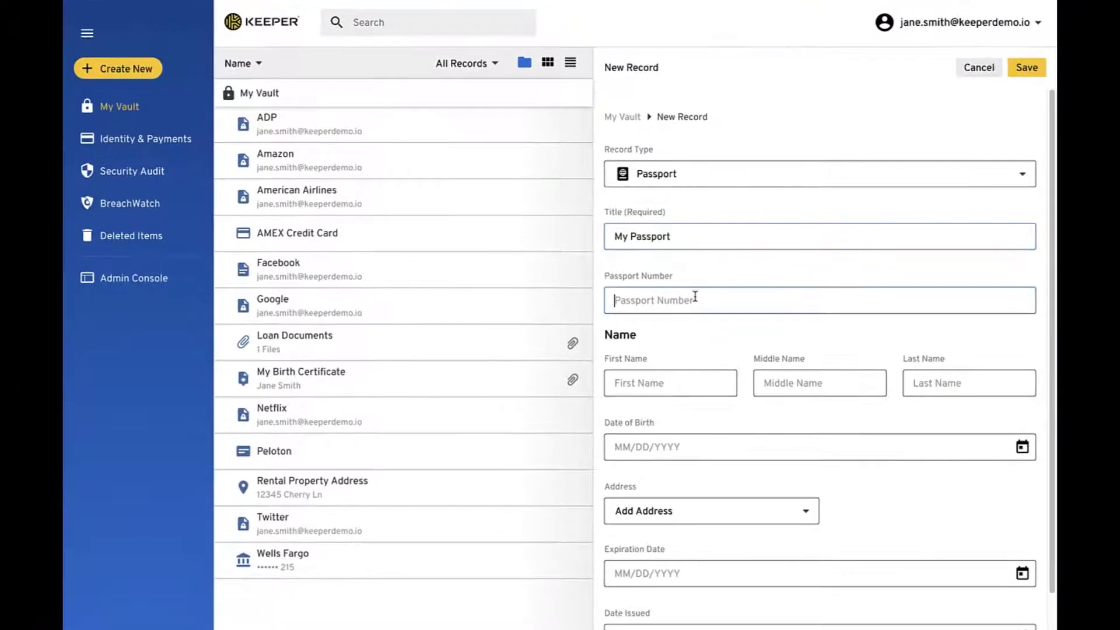
Enter the passport number, the holder's first and last name, and date of birth.
{"action": "type", "text": "123456789"}
{"action": "left_click", "coordinate": [681, 385]}
{"action": "type", "text": "Jane"}
{"action": "key", "text": "Tab"}
{"action": "key", "text": "Tab"}
{"action": "type", "text": "Smi"}
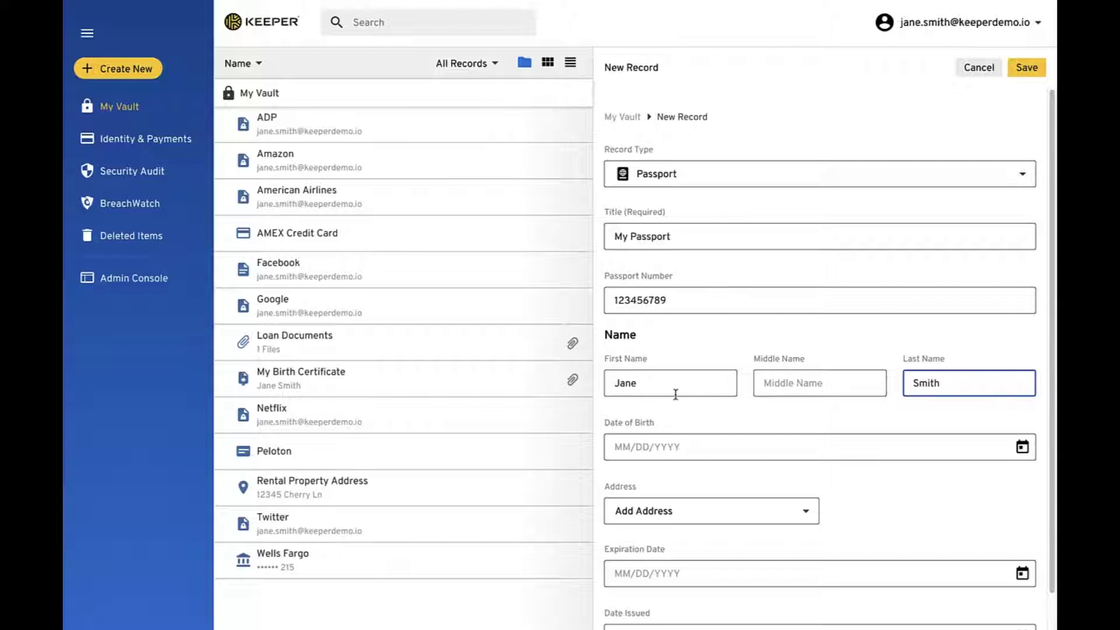
{"action": "left_click", "coordinate": [625, 451]}
{"action": "type", "text": "01/1"}
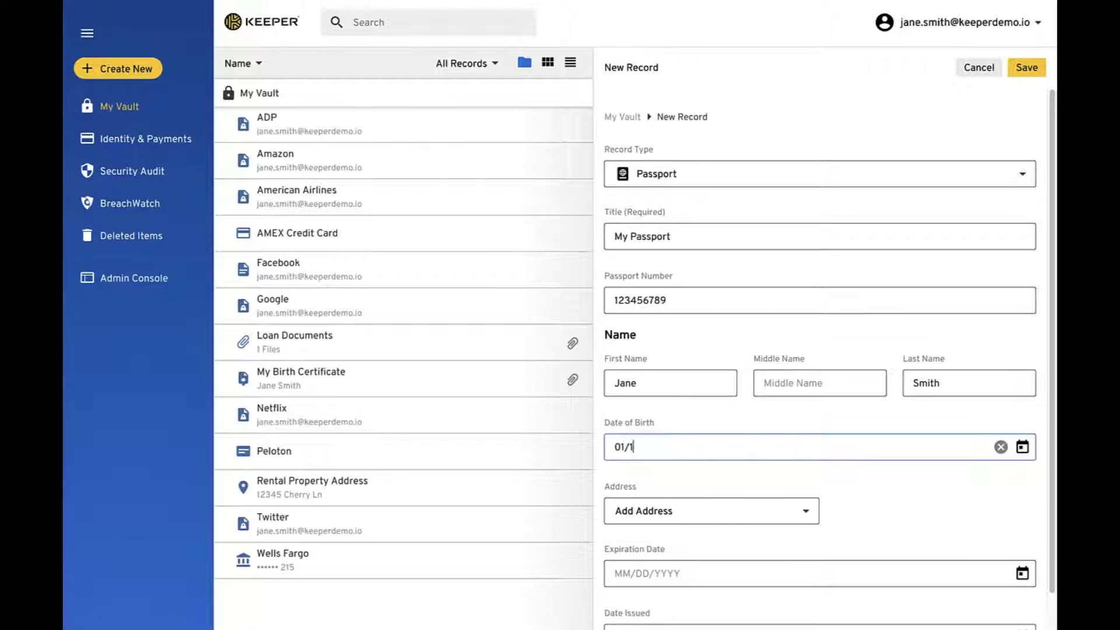
{"action": "type", "text": "8/1989"}
Set the expiration date to 09/12/2028 and the date issued to 09/13/2018.
{"action": "scroll", "coordinate": [833, 510], "scroll_direction": "down", "scroll_amount": 3}
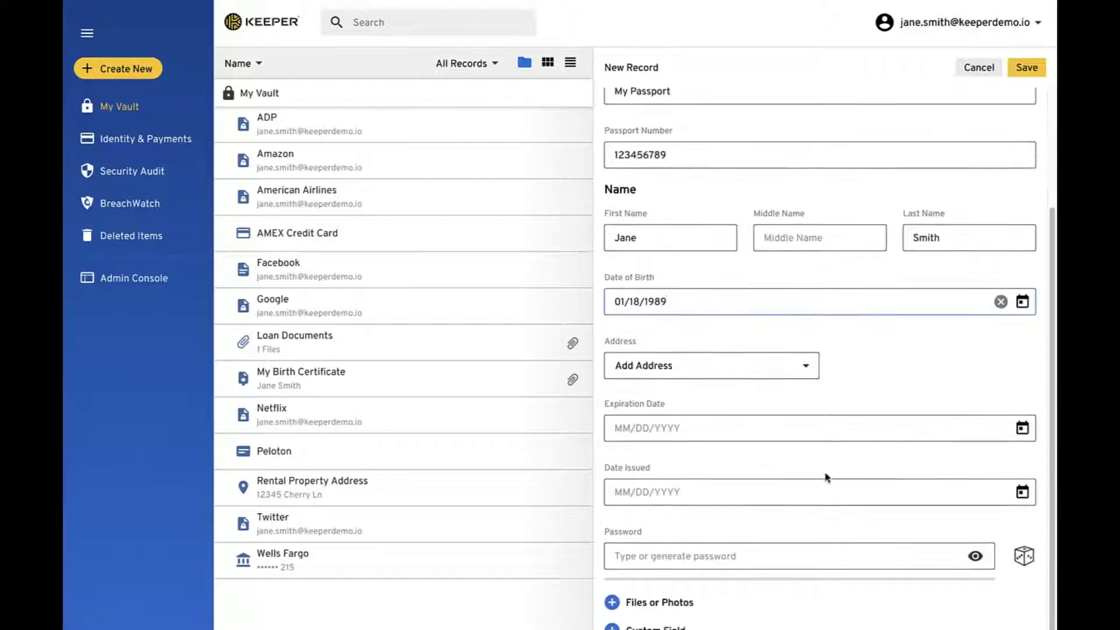
{"action": "left_click", "coordinate": [816, 430]}
{"action": "type", "text": "09/12"}
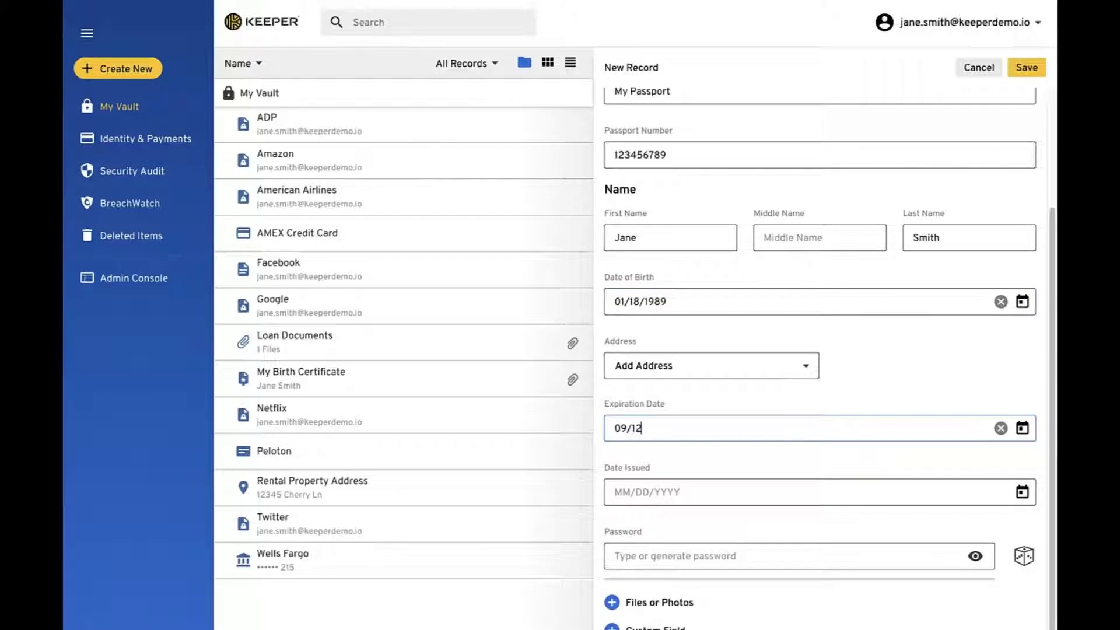
{"action": "type", "text": "/2028"}
{"action": "left_click", "coordinate": [775, 490]}
{"action": "type", "text": "09/13/"}
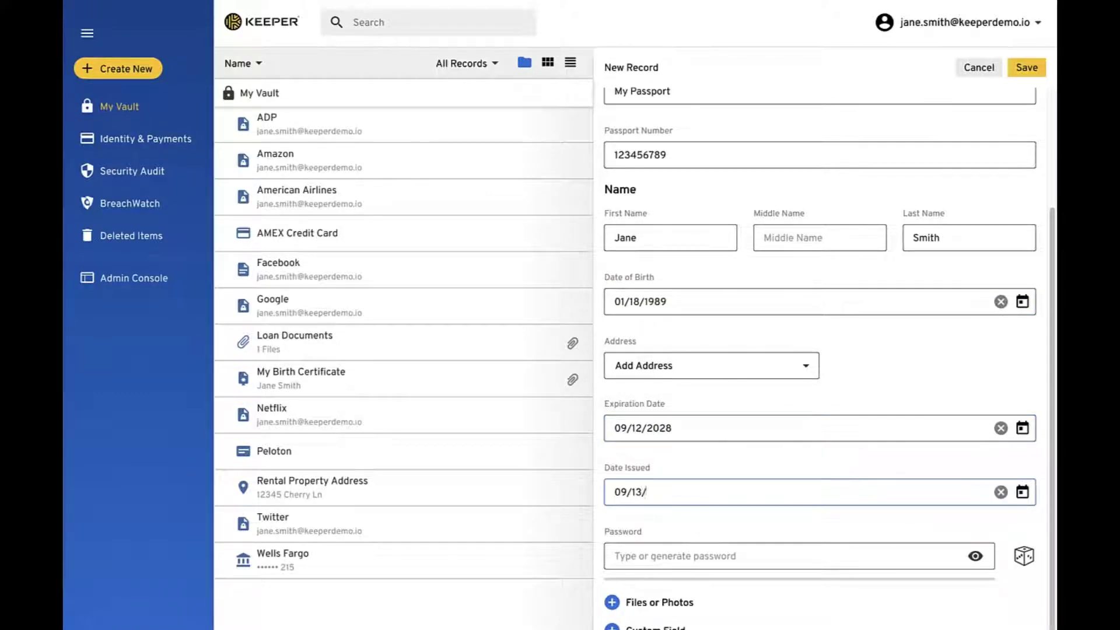
{"action": "type", "text": "2018"}
{"action": "scroll", "coordinate": [776, 496], "scroll_direction": "down", "scroll_amount": 3}
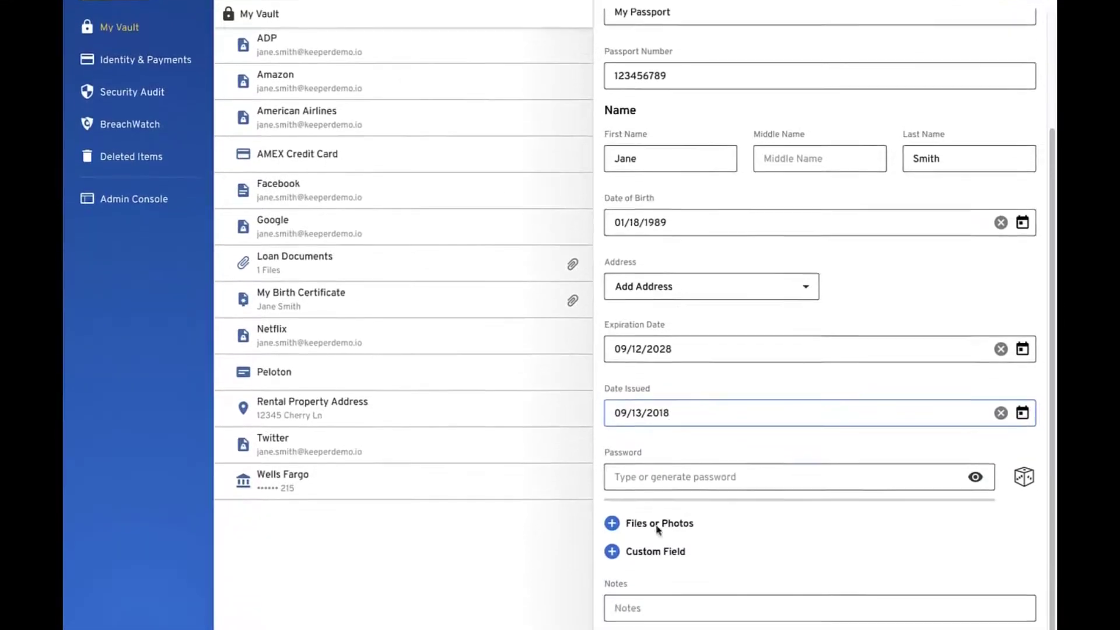
Add a Website Address custom field set to travel.state.gov.
{"action": "left_click", "coordinate": [612, 552]}
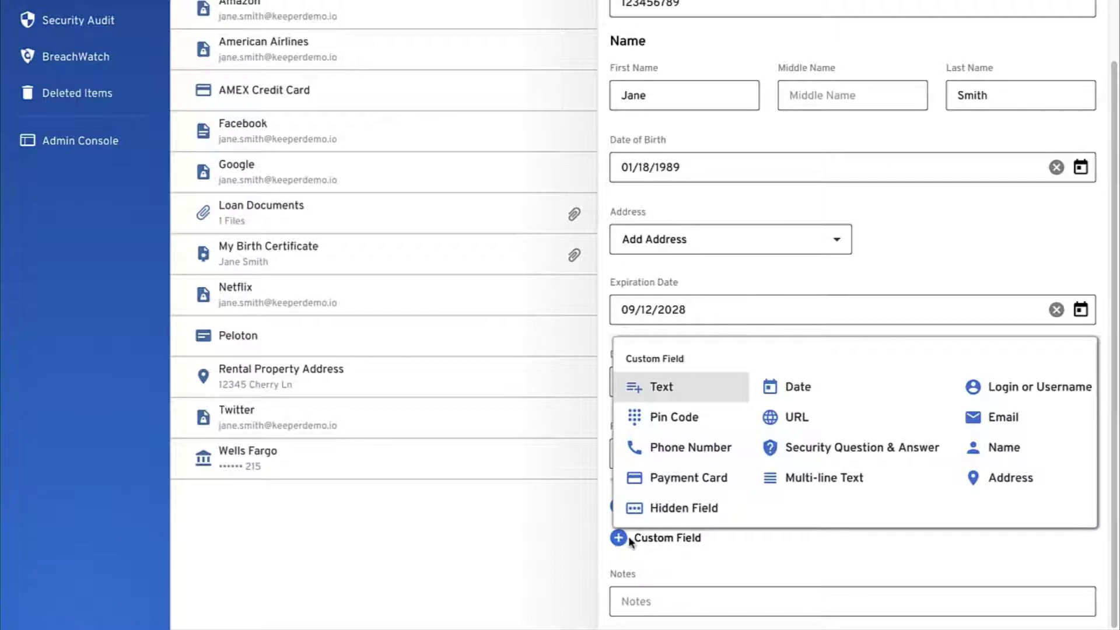
{"action": "left_click", "coordinate": [770, 420]}
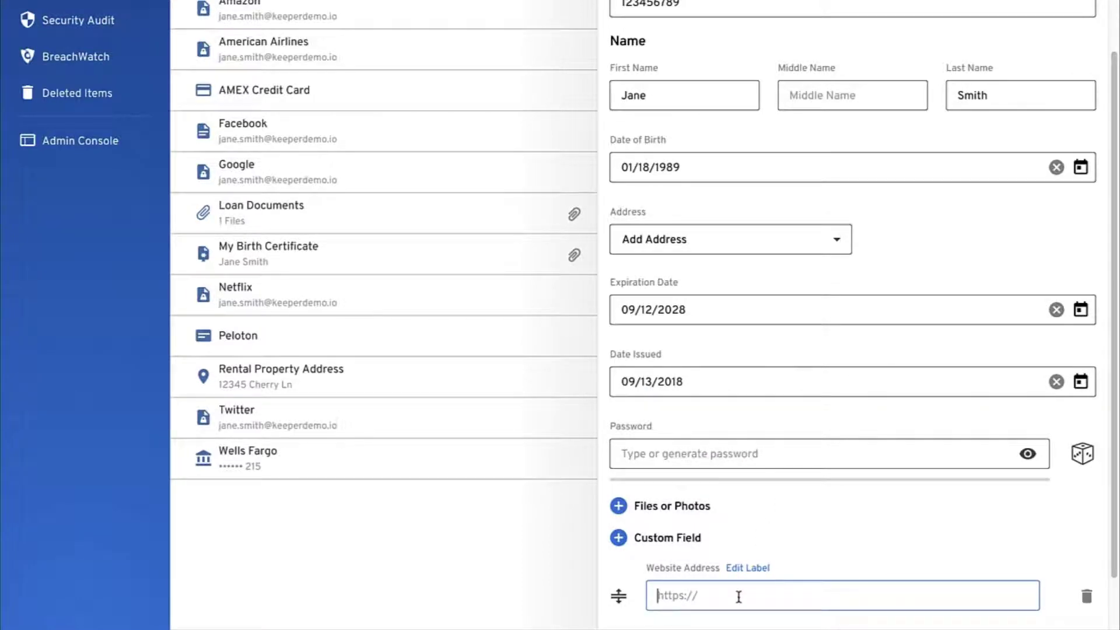
{"action": "type", "text": "travel.state.gov"}
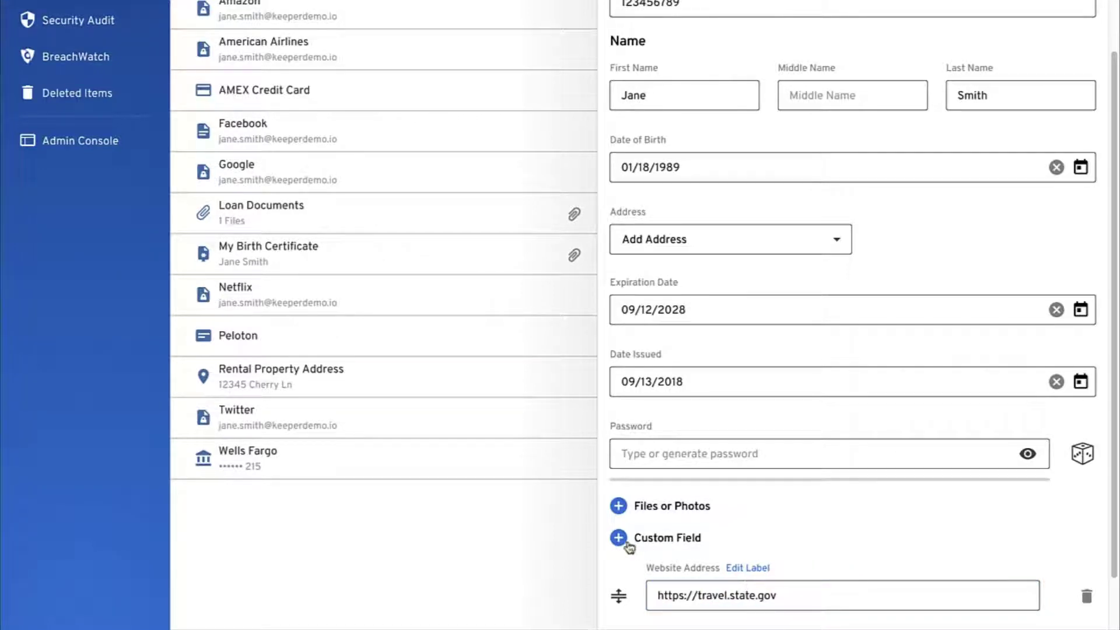
Add an empty Phone Number custom field, keeping Website Address above it.
{"action": "left_click", "coordinate": [623, 541]}
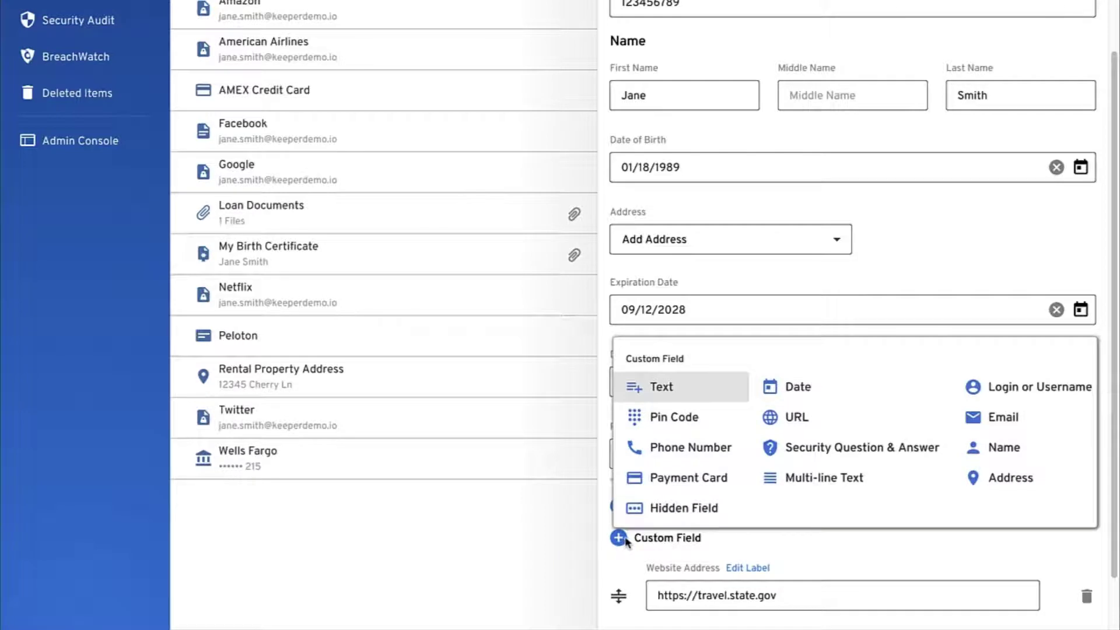
{"action": "left_click", "coordinate": [691, 447]}
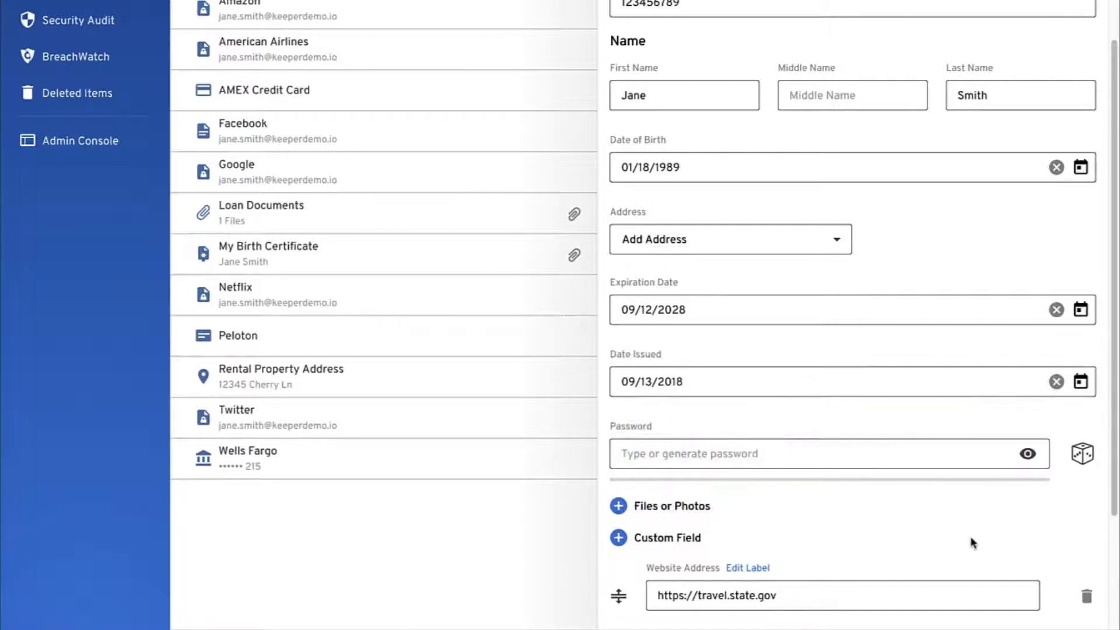
{"action": "scroll", "coordinate": [971, 536], "scroll_direction": "down", "scroll_amount": 3}
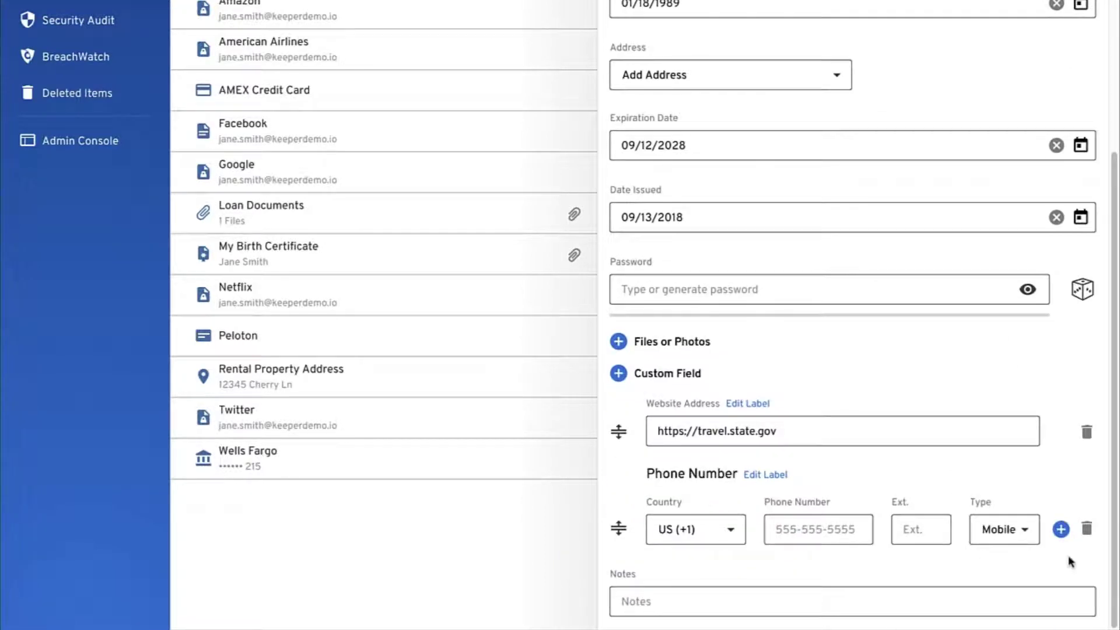
{"action": "left_click_drag", "start_coordinate": [619, 530], "coordinate": [616, 428]}
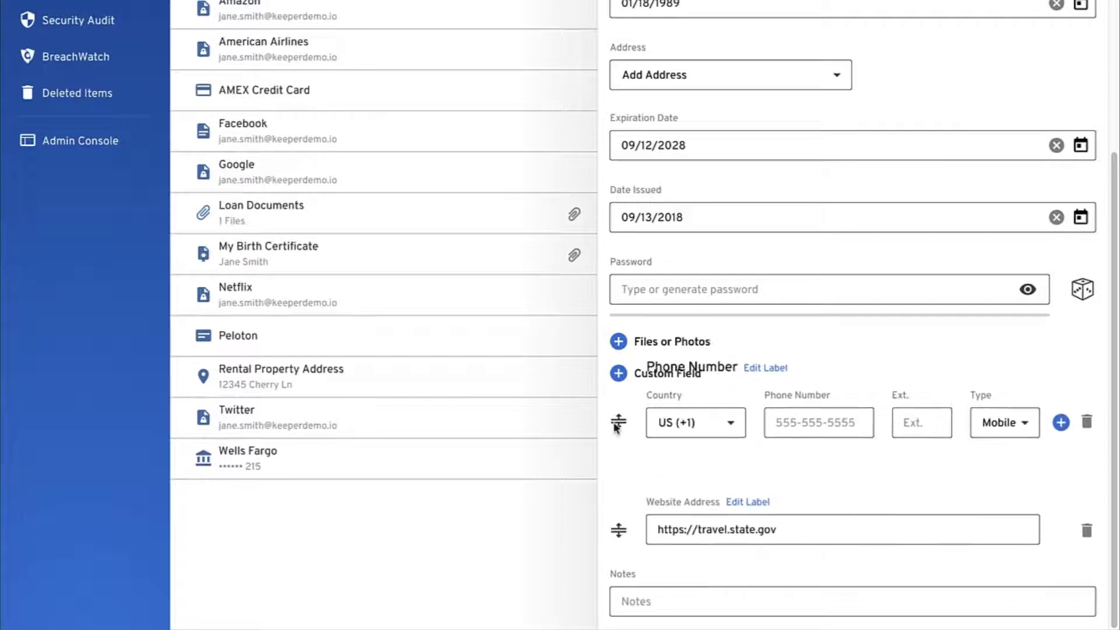
{"action": "left_click_drag", "start_coordinate": [625, 538], "coordinate": [617, 434]}
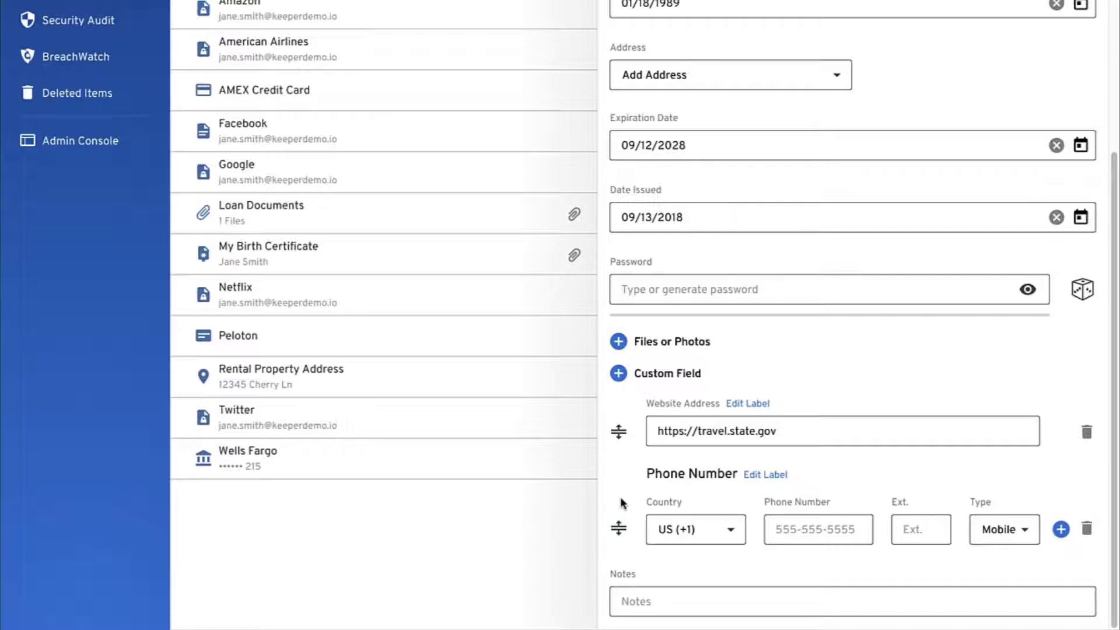
Delete the Phone Number field and save the My Passport record.
{"action": "left_click", "coordinate": [1086, 529]}
{"action": "scroll", "coordinate": [1087, 534], "scroll_direction": "up", "scroll_amount": 3}
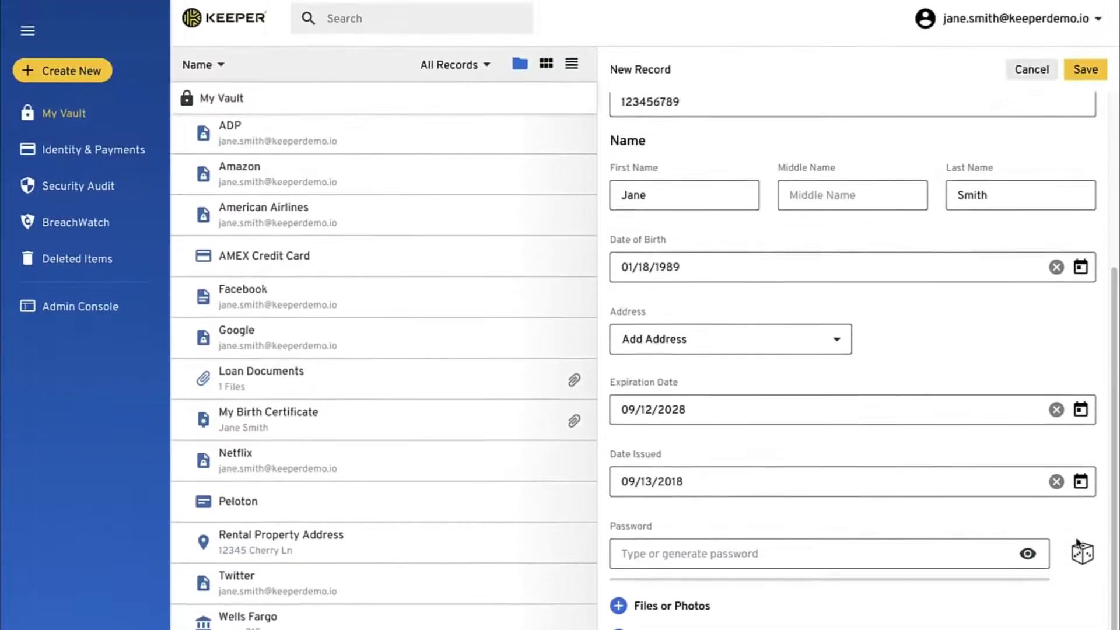
{"action": "left_click", "coordinate": [1086, 77]}
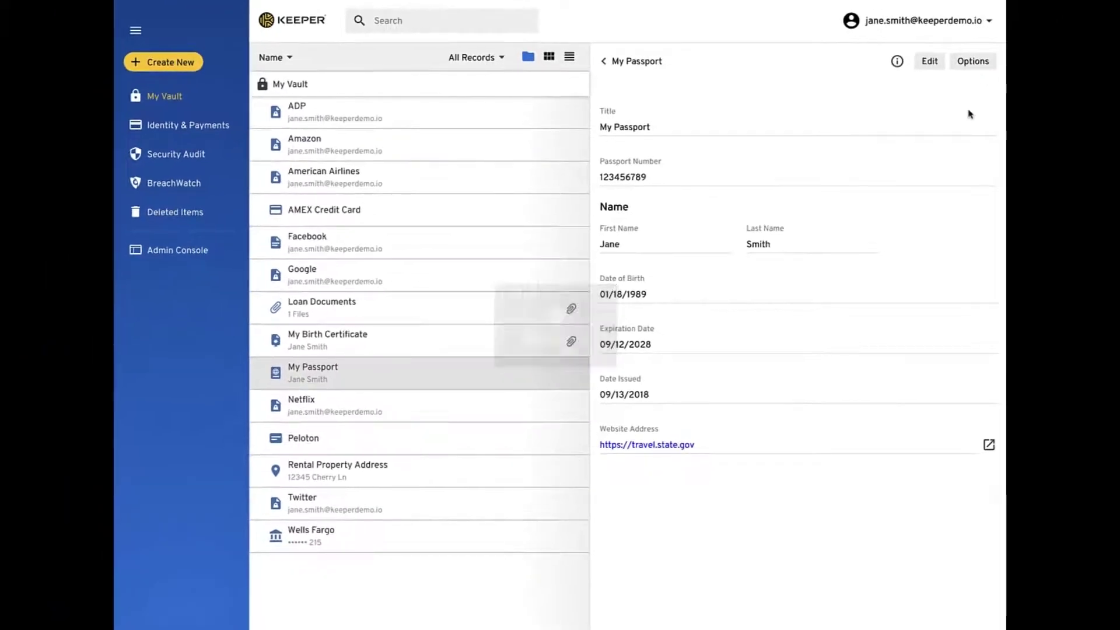
Open the record for editing, browse the record type list, and cancel without changes.
{"action": "left_click", "coordinate": [983, 126]}
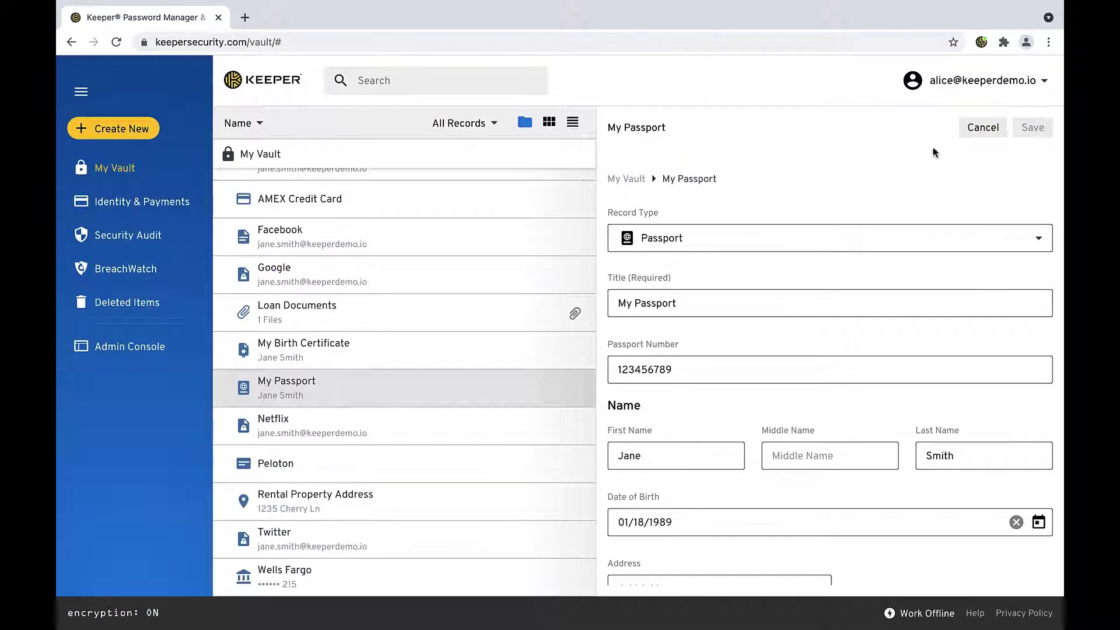
{"action": "left_click", "coordinate": [846, 240]}
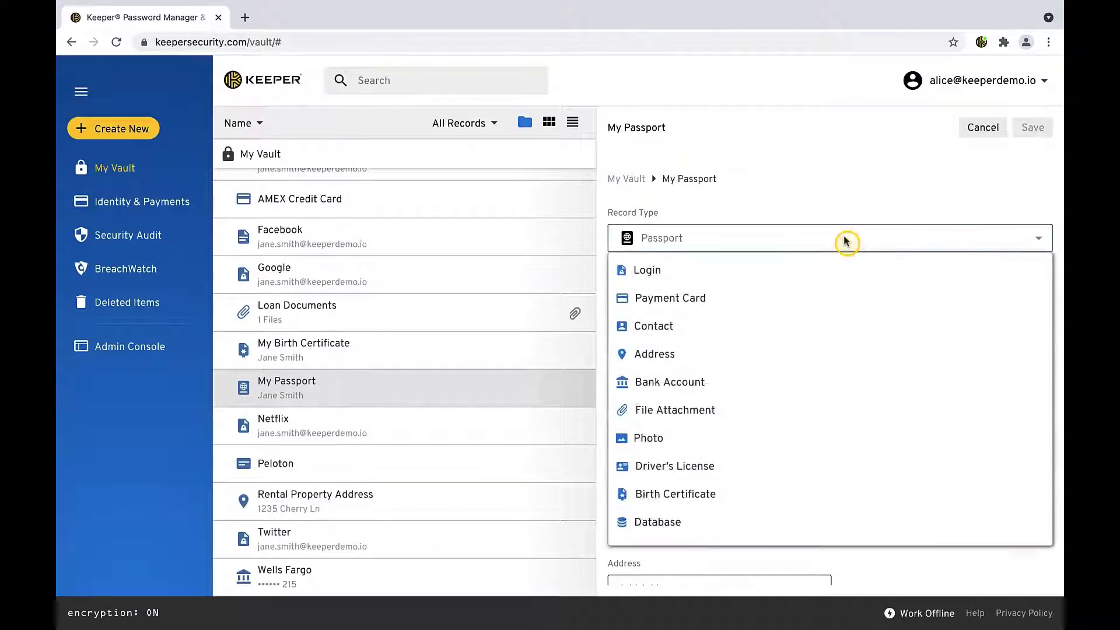
{"action": "scroll", "coordinate": [839, 271], "scroll_direction": "down", "scroll_amount": 4}
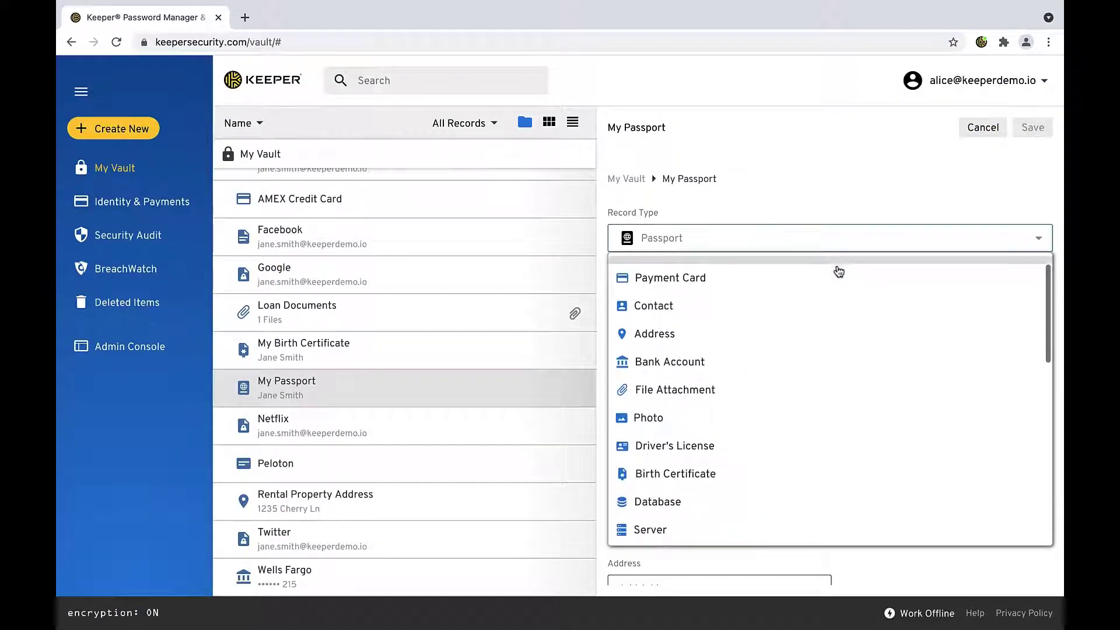
{"action": "scroll", "coordinate": [838, 271], "scroll_direction": "up", "scroll_amount": 5}
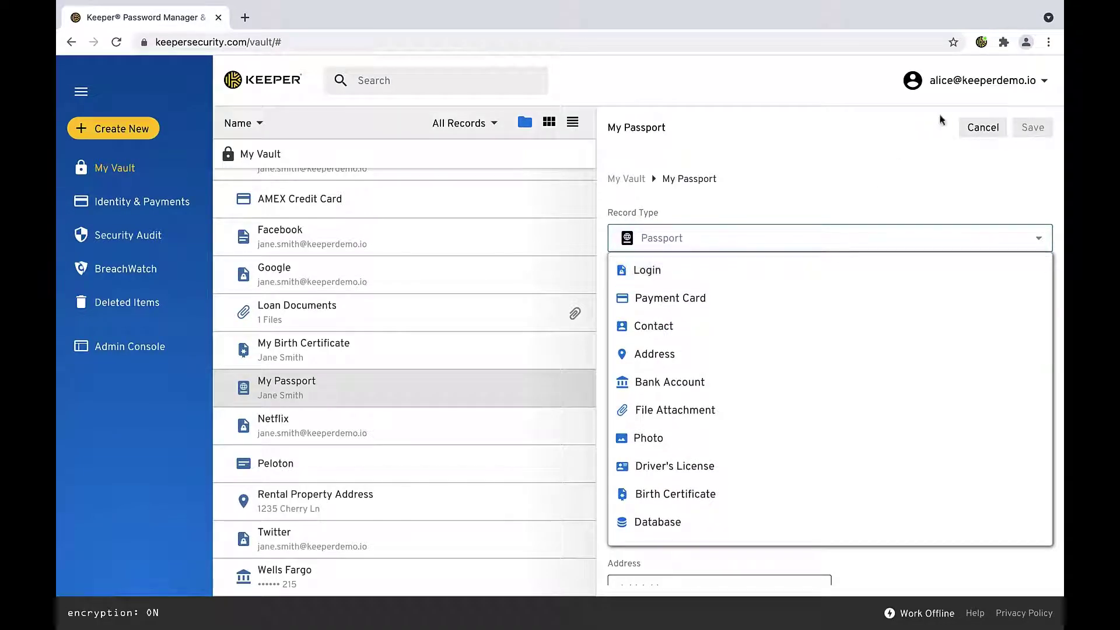
{"action": "left_click", "coordinate": [981, 130]}
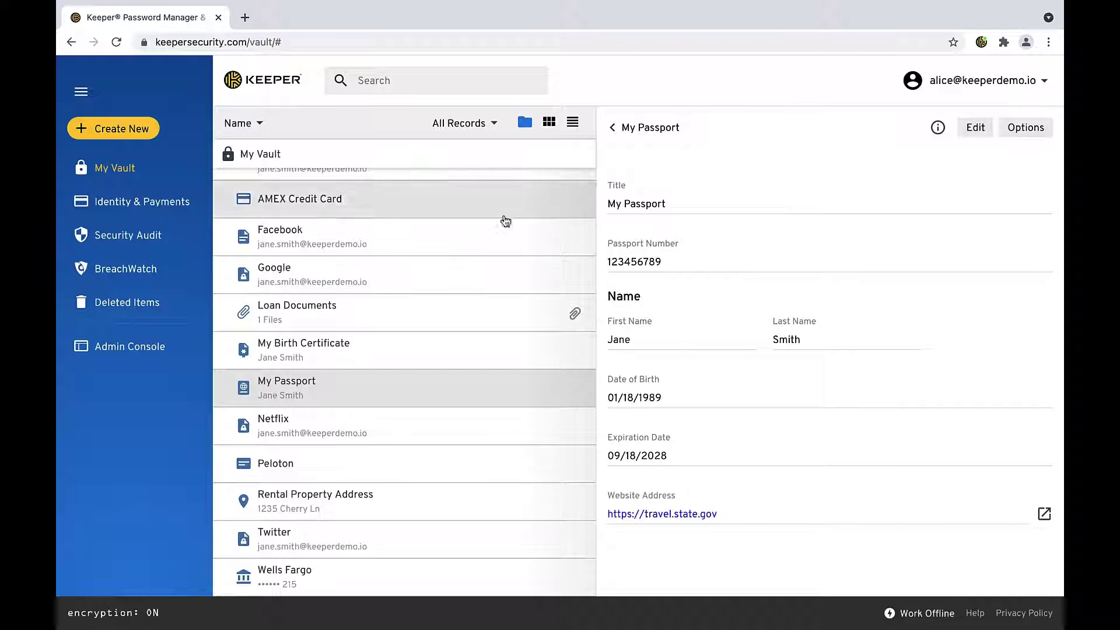
Open the Facebook login record and leave edit mode without changing anything.
{"action": "left_click", "coordinate": [478, 241]}
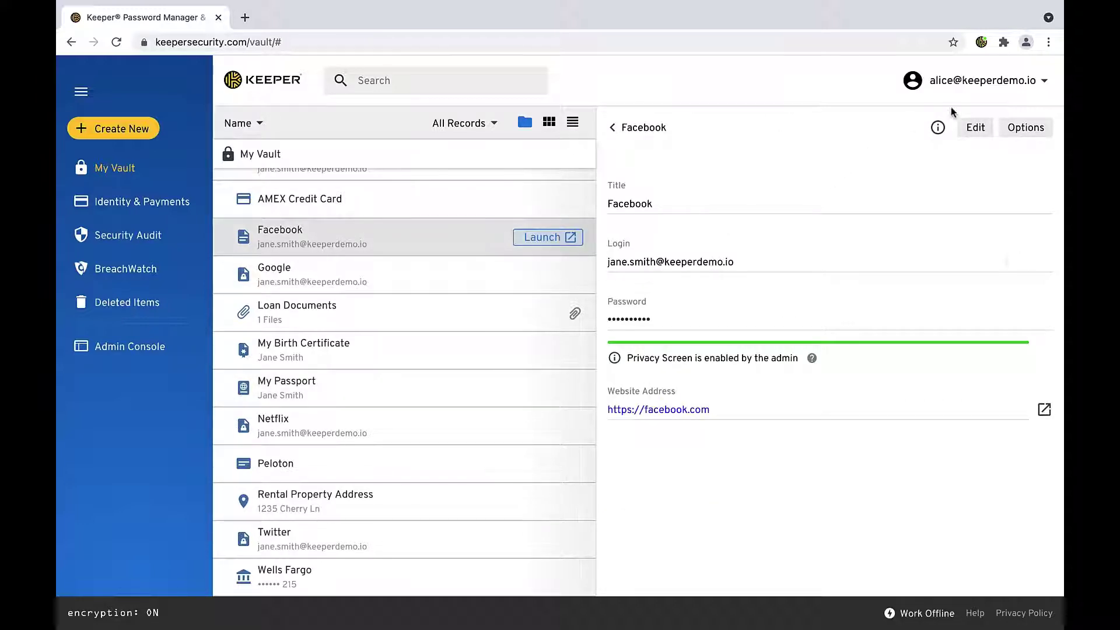
{"action": "left_click", "coordinate": [976, 127]}
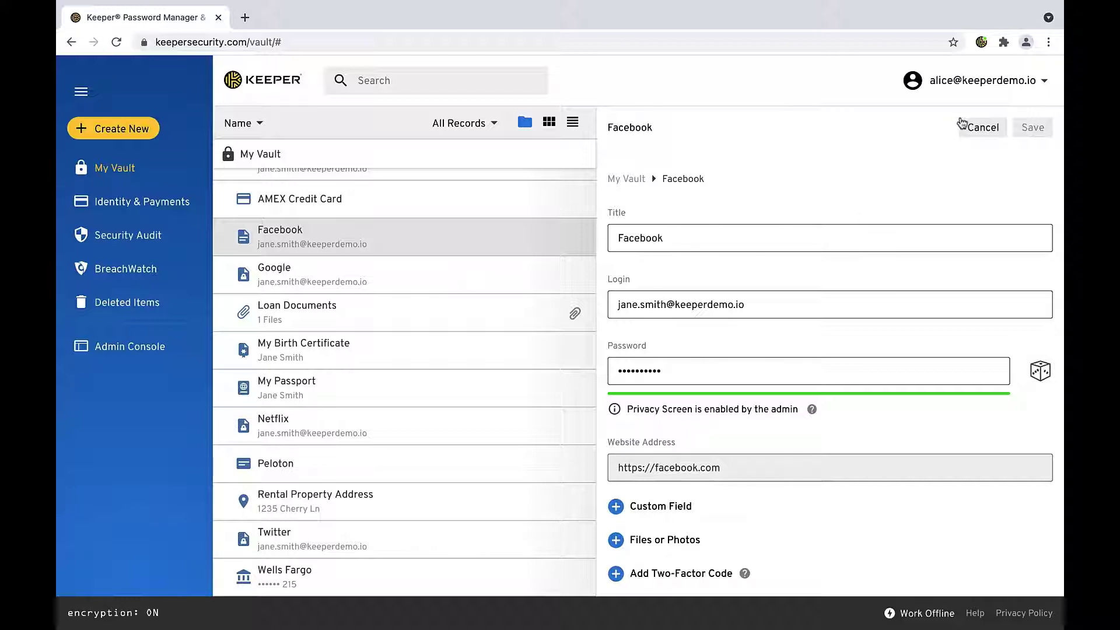
{"action": "left_click", "coordinate": [975, 129]}
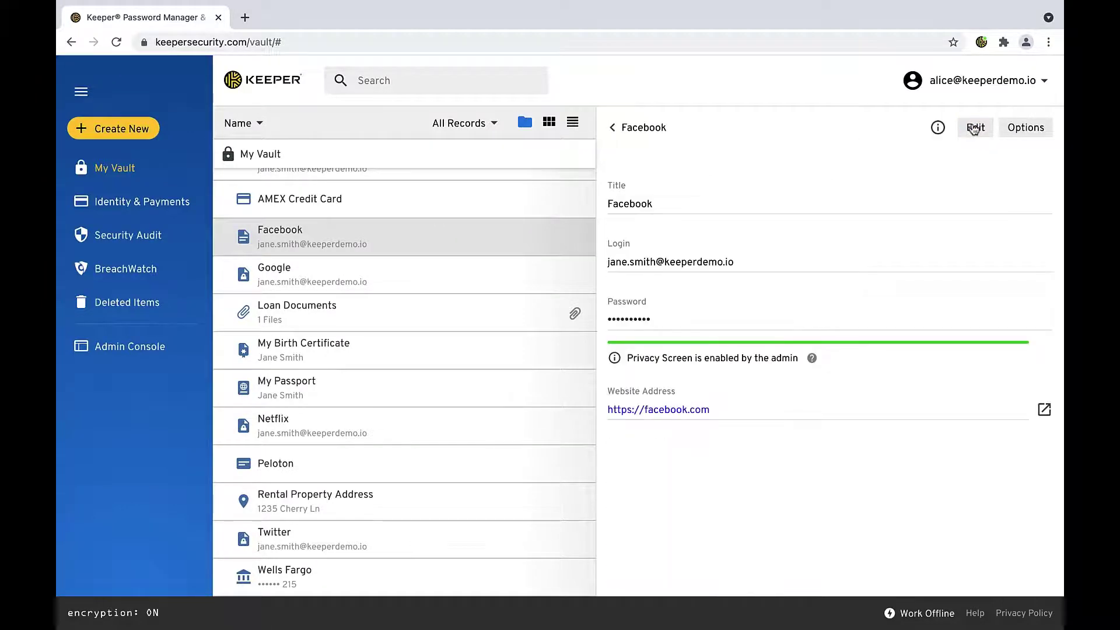
Start a new record and scroll its type list to the custom AWS Access Keys and Crypto types.
{"action": "left_click", "coordinate": [139, 130]}
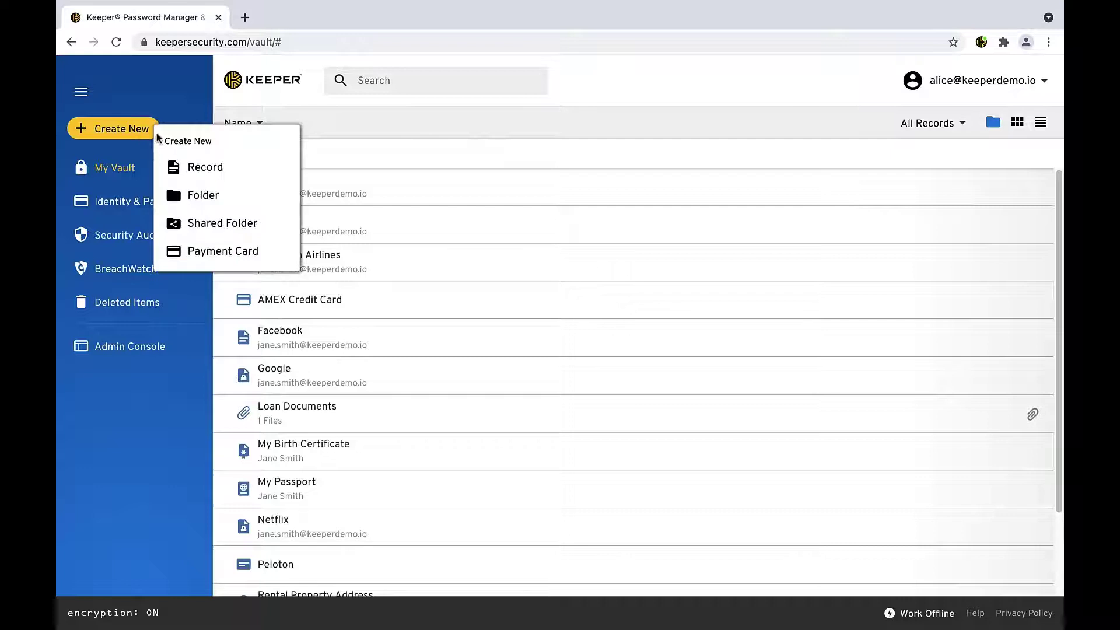
{"action": "left_click", "coordinate": [224, 166]}
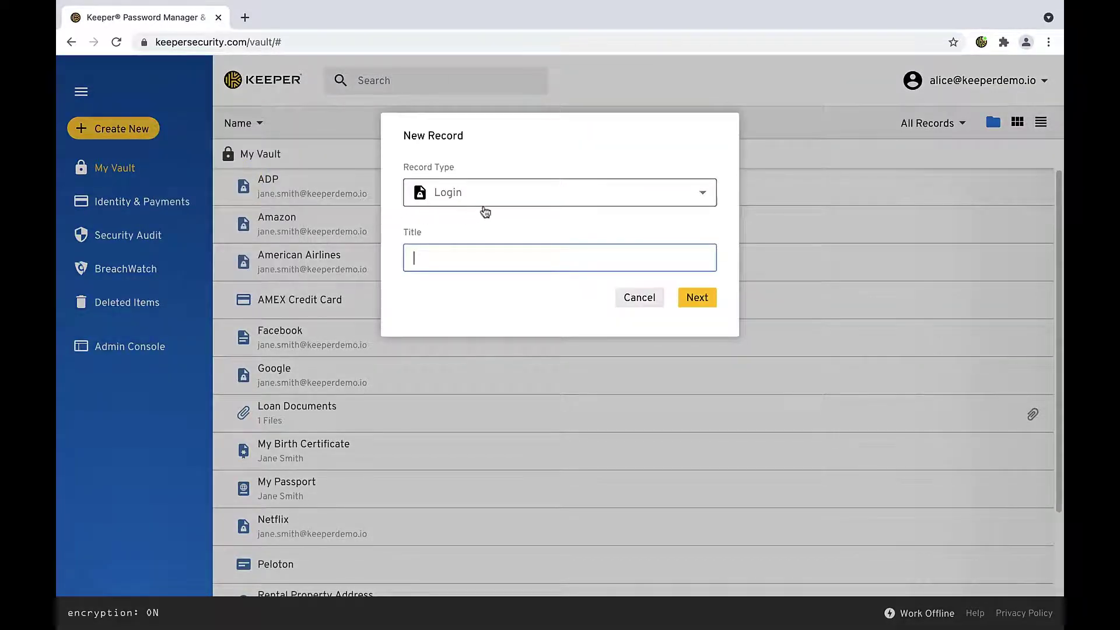
{"action": "left_click", "coordinate": [537, 191]}
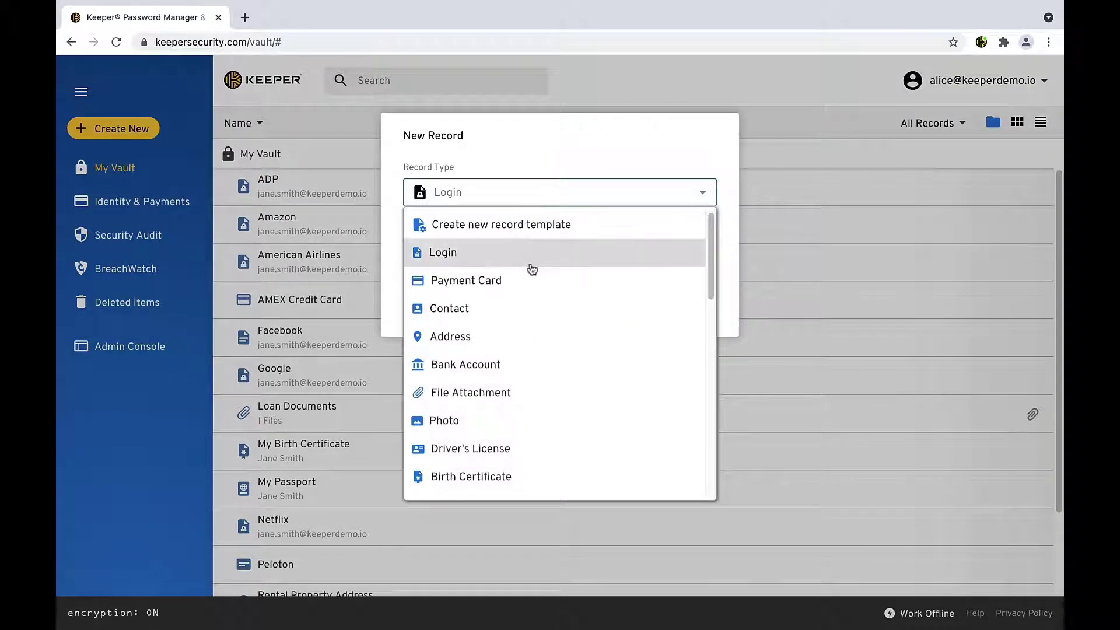
{"action": "scroll", "coordinate": [530, 277], "scroll_direction": "down", "scroll_amount": 3}
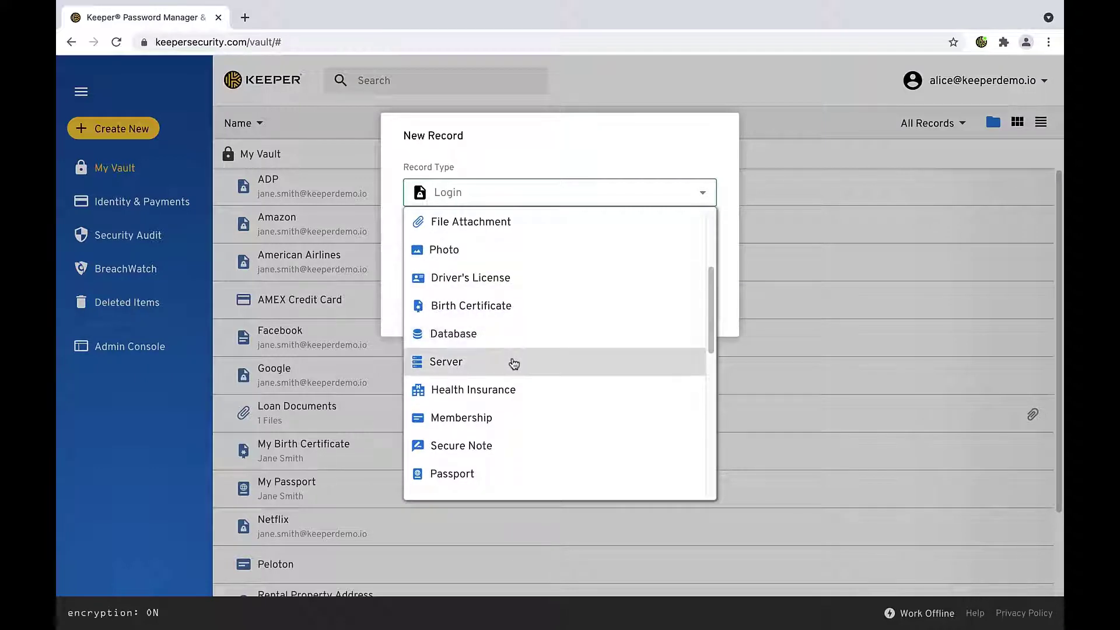
{"action": "scroll", "coordinate": [513, 375], "scroll_direction": "down", "scroll_amount": 3}
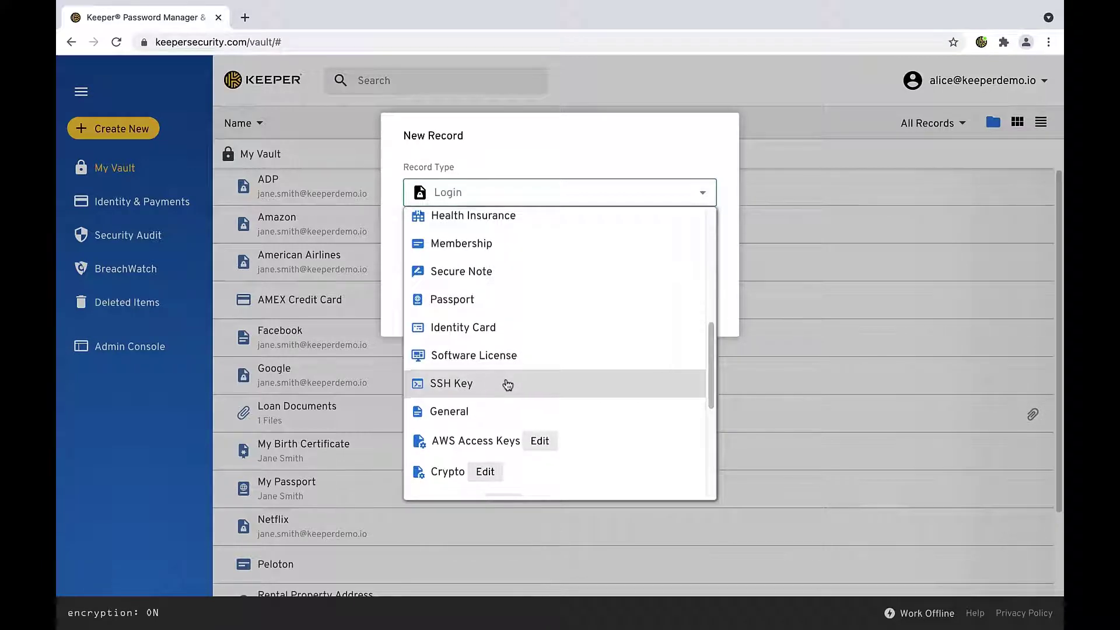
{"action": "scroll", "coordinate": [507, 384], "scroll_direction": "down", "scroll_amount": 2}
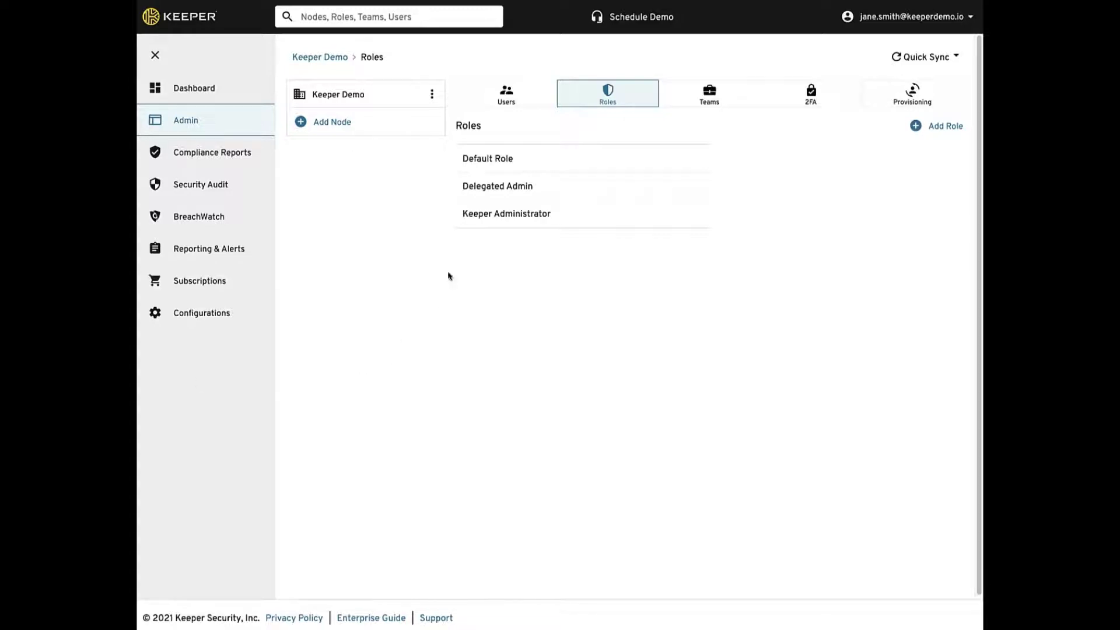
Grant the Delegated Admin role the Manage Record Types in Vault permission on Keeper Demo.
{"action": "left_click", "coordinate": [492, 192]}
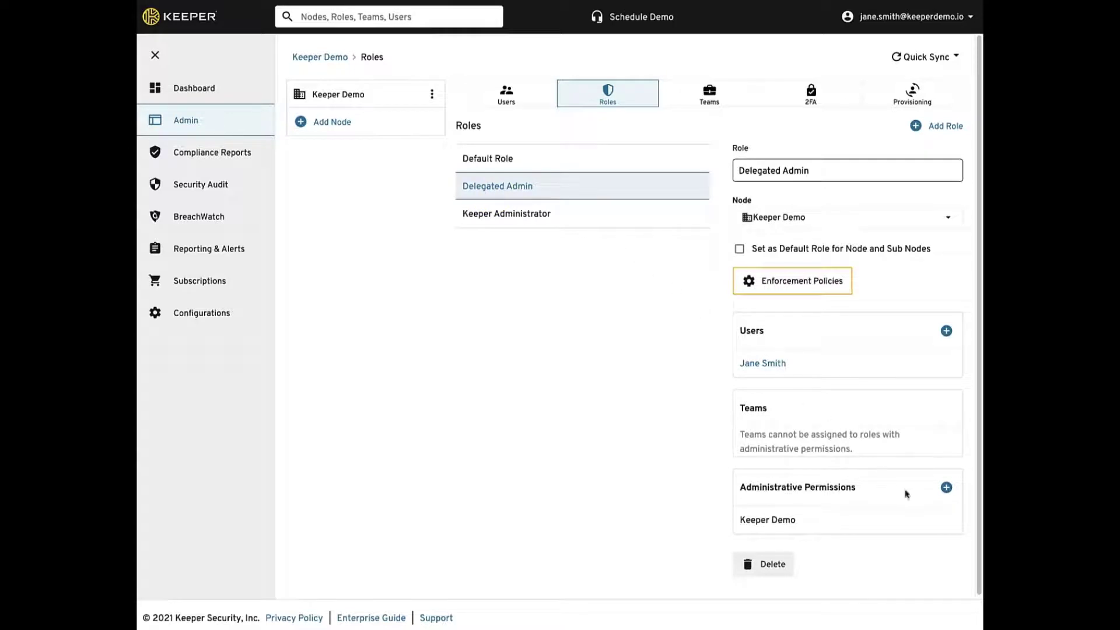
{"action": "left_click", "coordinate": [928, 521]}
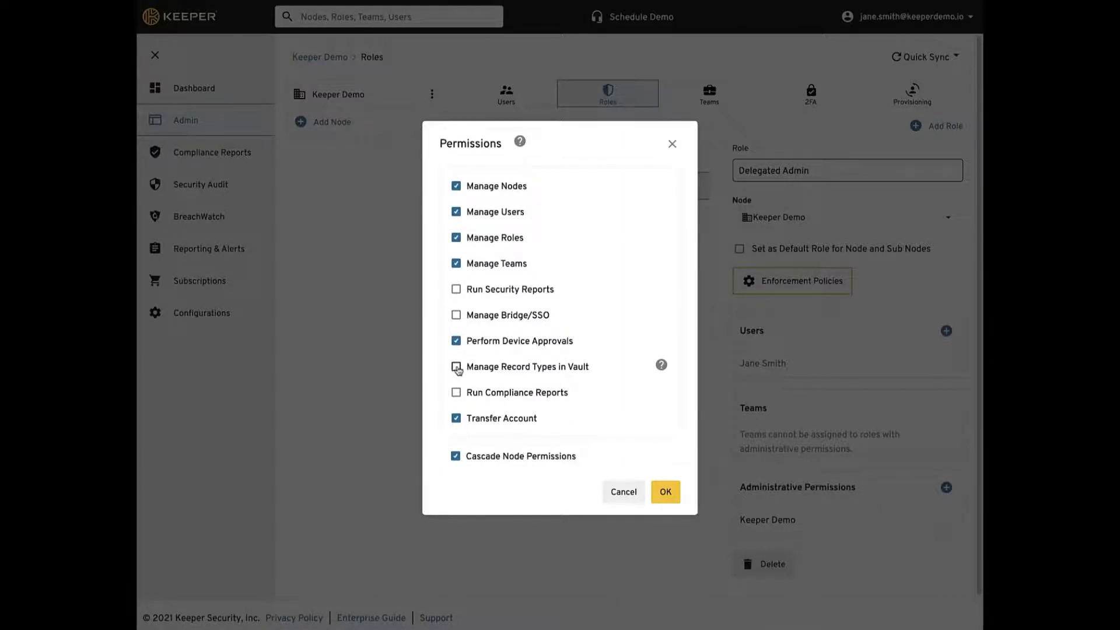
{"action": "left_click", "coordinate": [457, 367]}
{"action": "left_click", "coordinate": [665, 493]}
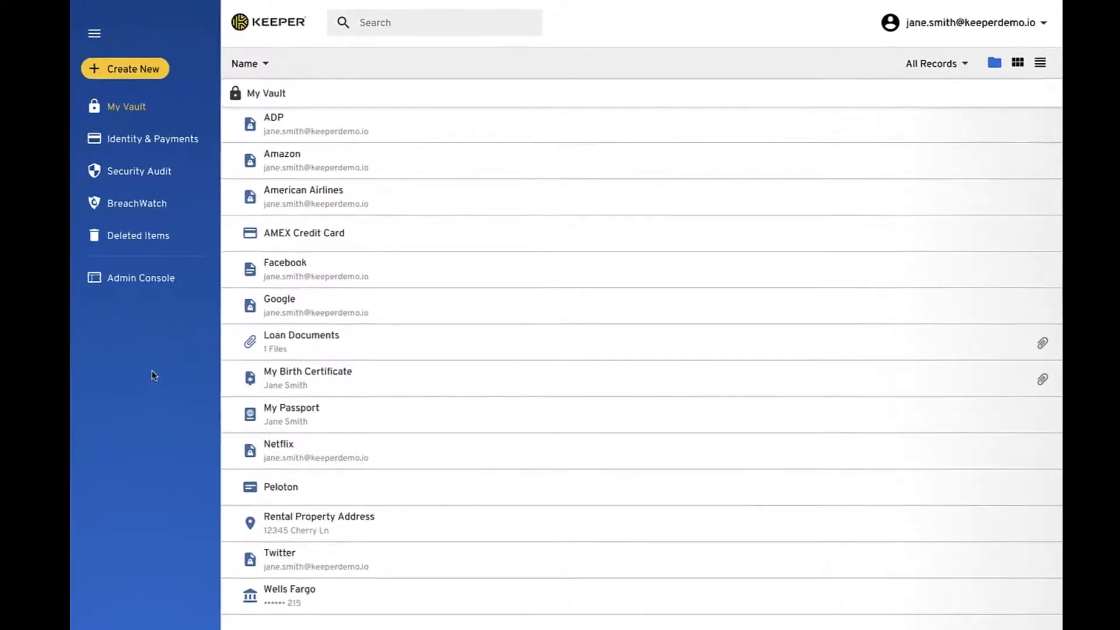
Start a new record and choose to create a new record template.
{"action": "left_click", "coordinate": [92, 80]}
{"action": "left_click", "coordinate": [173, 115]}
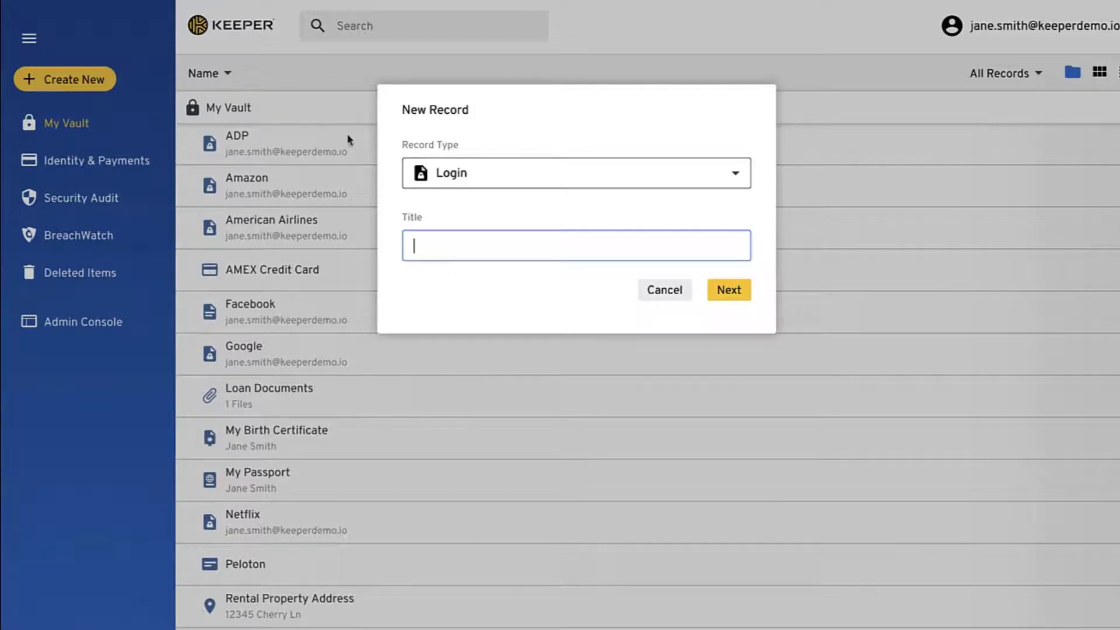
{"action": "left_click", "coordinate": [733, 181]}
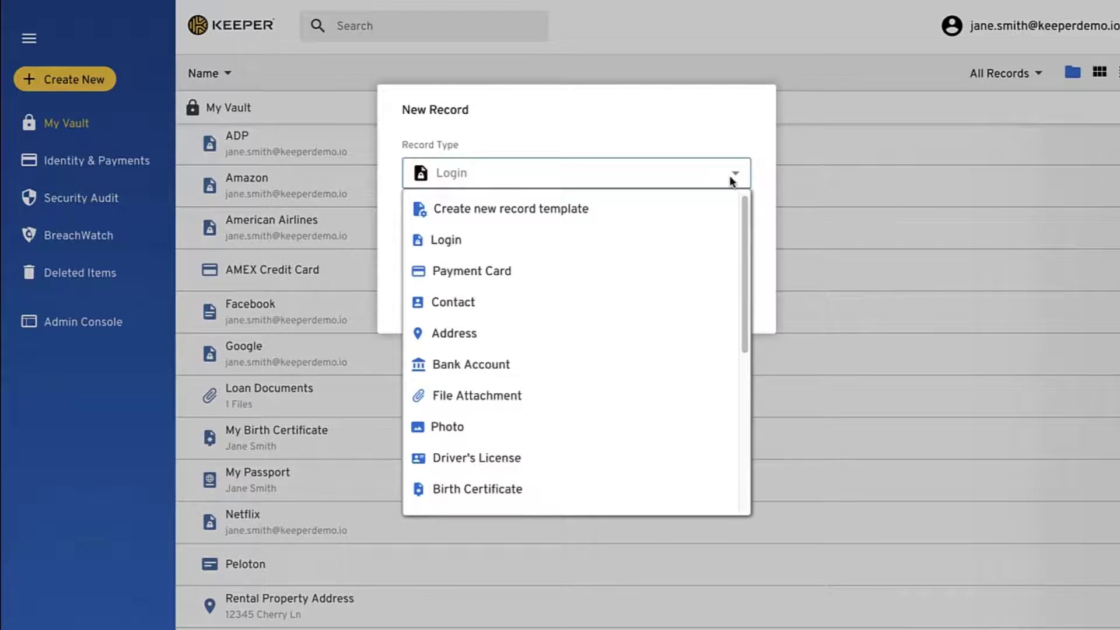
{"action": "left_click", "coordinate": [569, 218]}
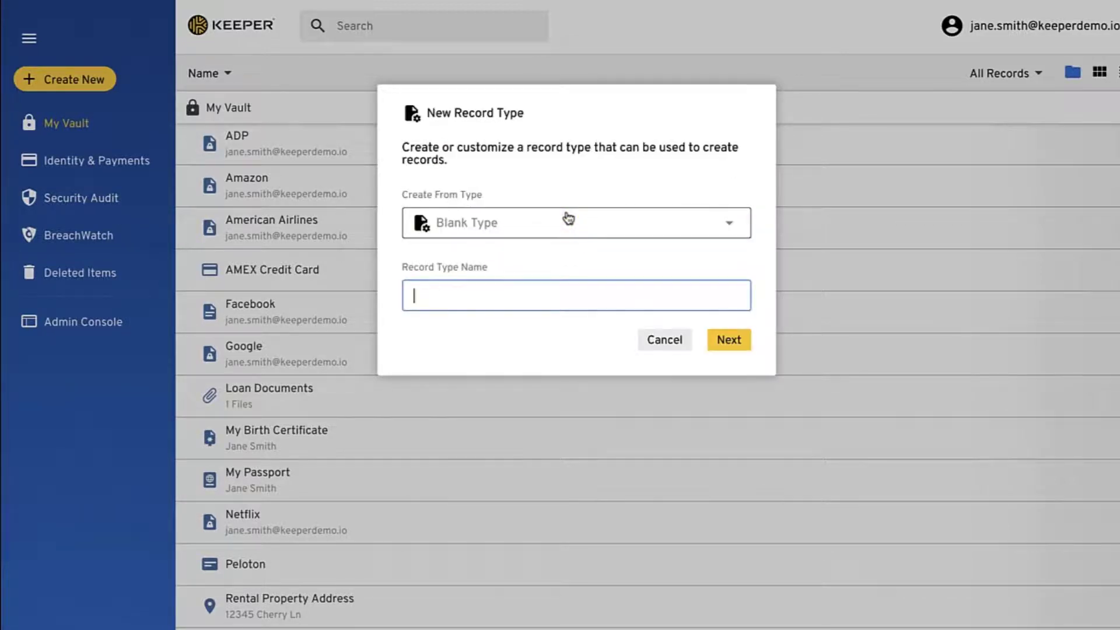
Base the template on Blank Type and name it 'Crypto Wallet'.
{"action": "left_click", "coordinate": [728, 224]}
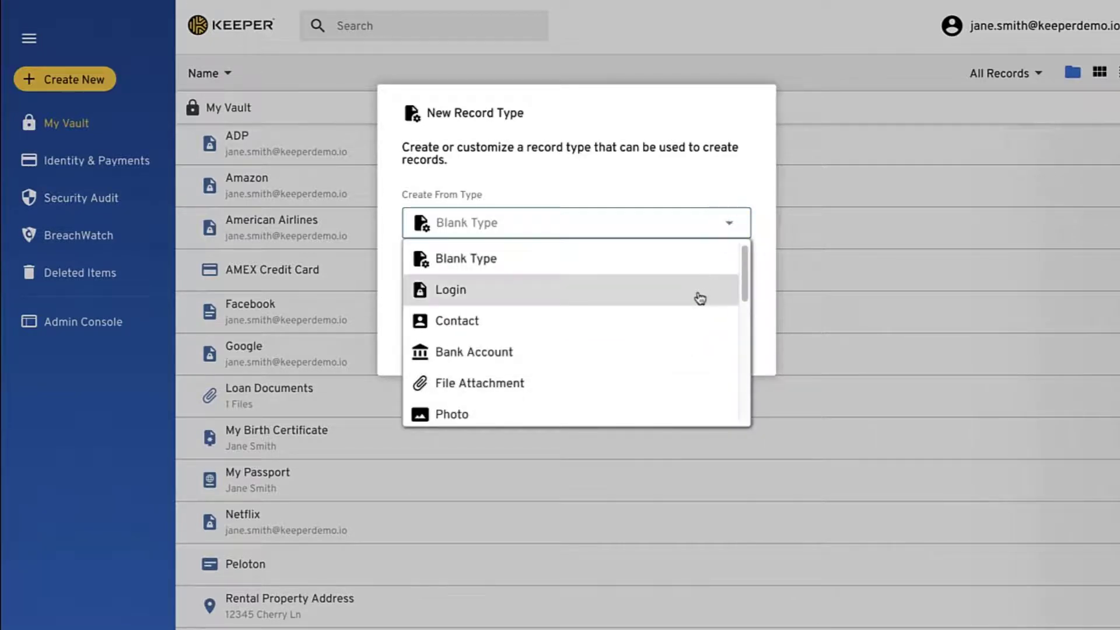
{"action": "scroll", "coordinate": [697, 297], "scroll_direction": "down", "scroll_amount": 5}
{"action": "scroll", "coordinate": [700, 299], "scroll_direction": "up", "scroll_amount": 5}
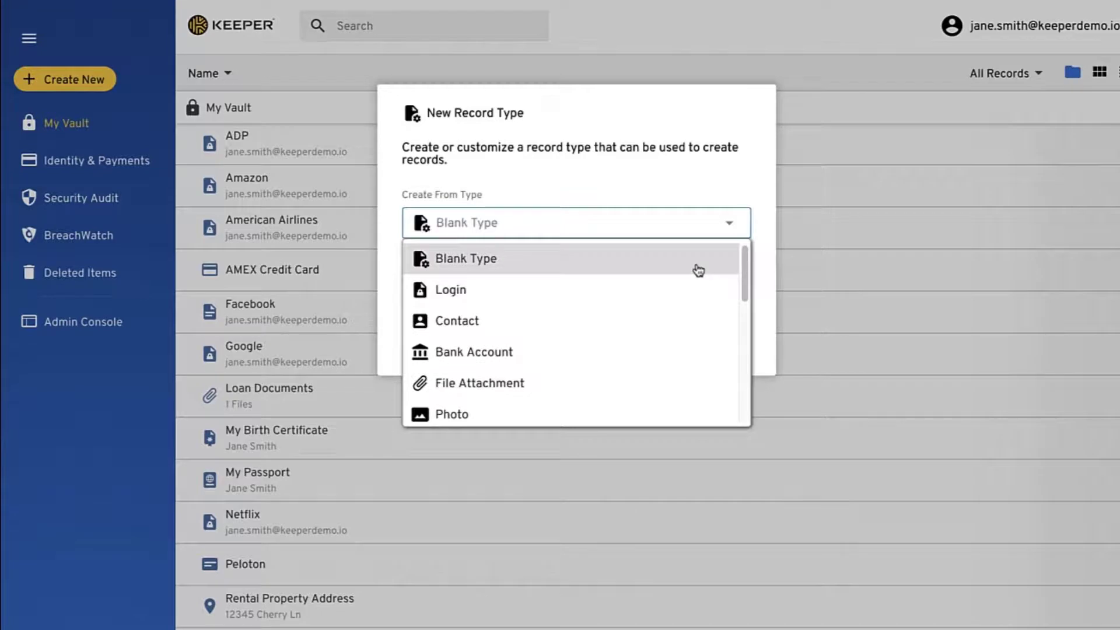
{"action": "left_click", "coordinate": [699, 270]}
{"action": "left_click", "coordinate": [625, 290]}
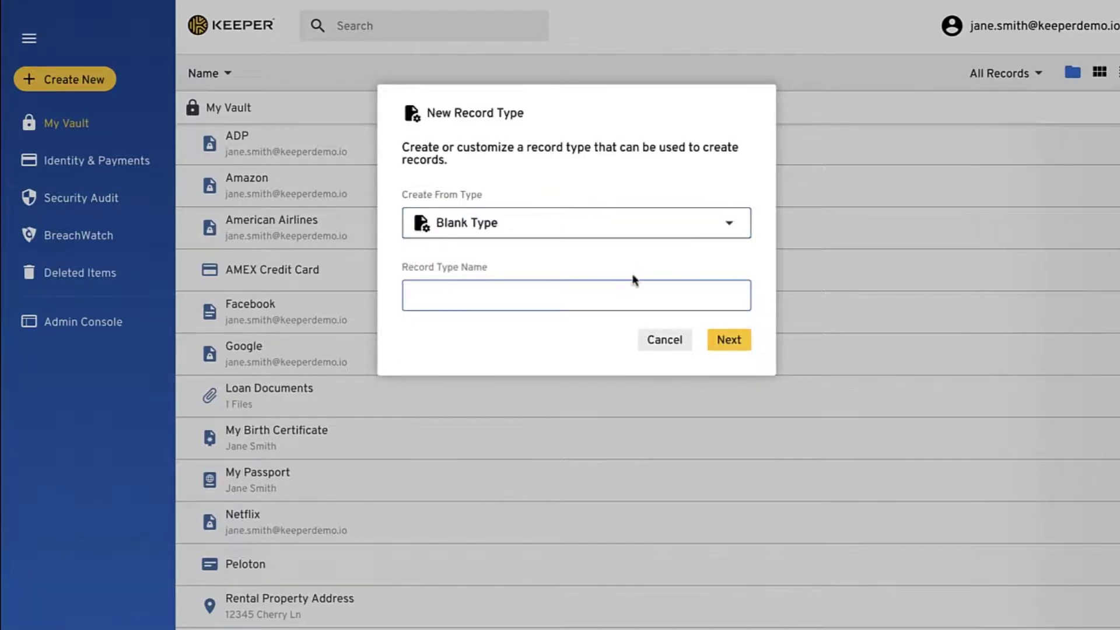
{"action": "type", "text": "Crypto Wallet"}
Add Name and Password fields to the Crypto Wallet record type.
{"action": "left_click", "coordinate": [730, 340]}
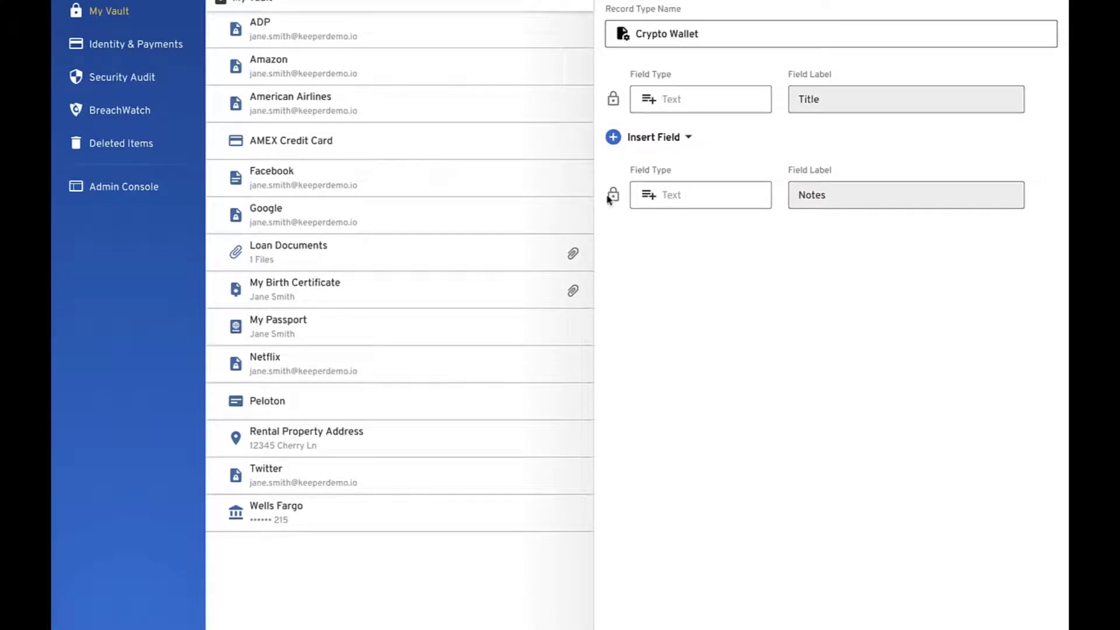
{"action": "left_click", "coordinate": [613, 138]}
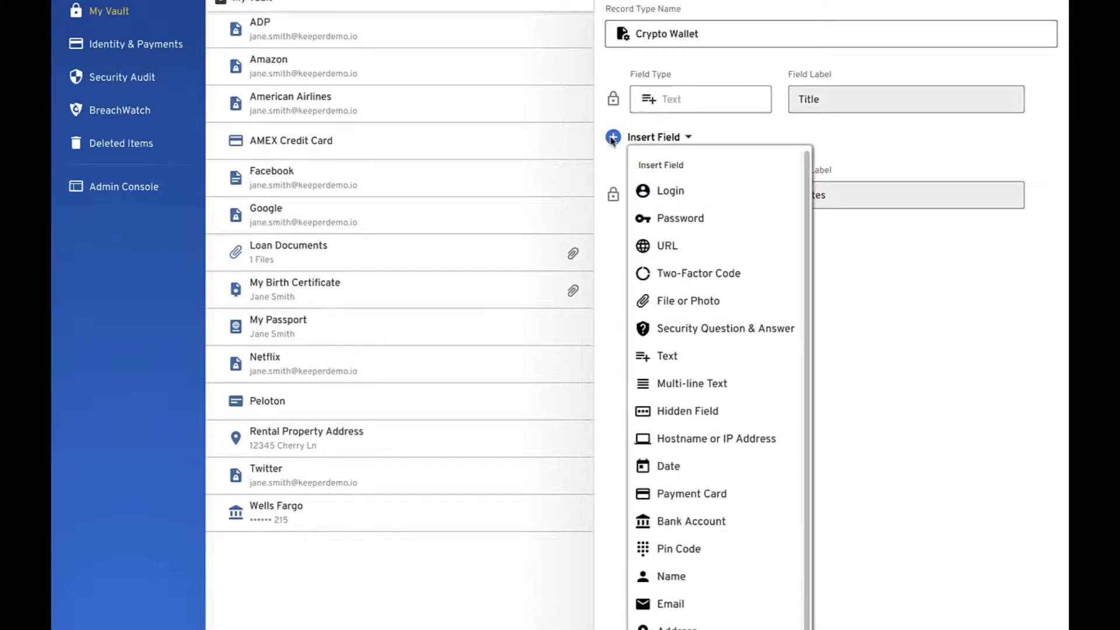
{"action": "left_click", "coordinate": [688, 579]}
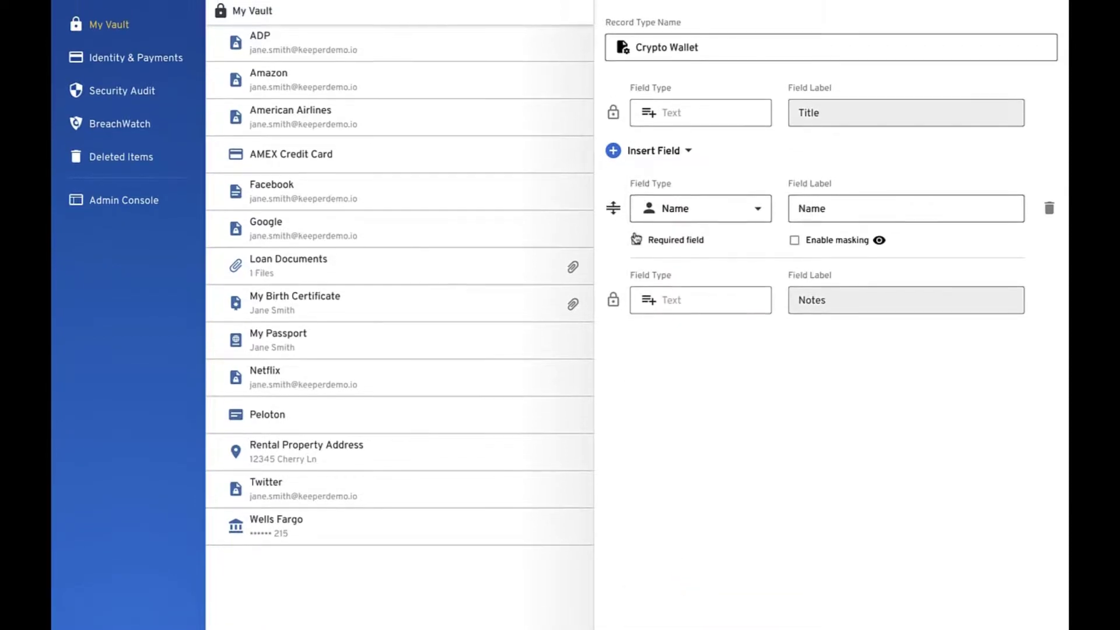
{"action": "left_click", "coordinate": [613, 187]}
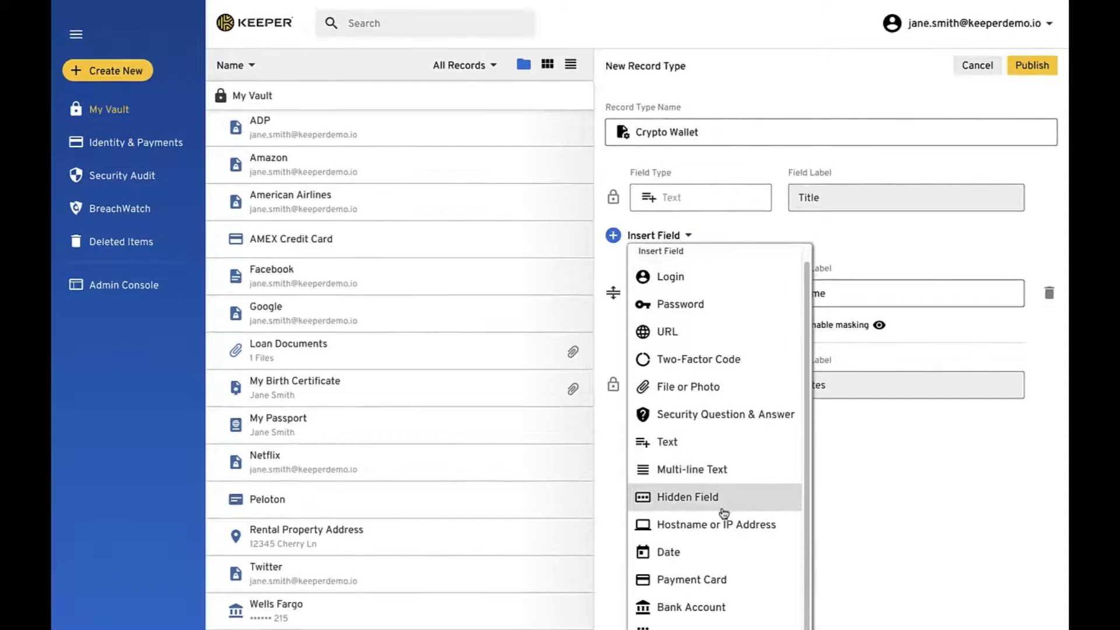
{"action": "left_click", "coordinate": [706, 302]}
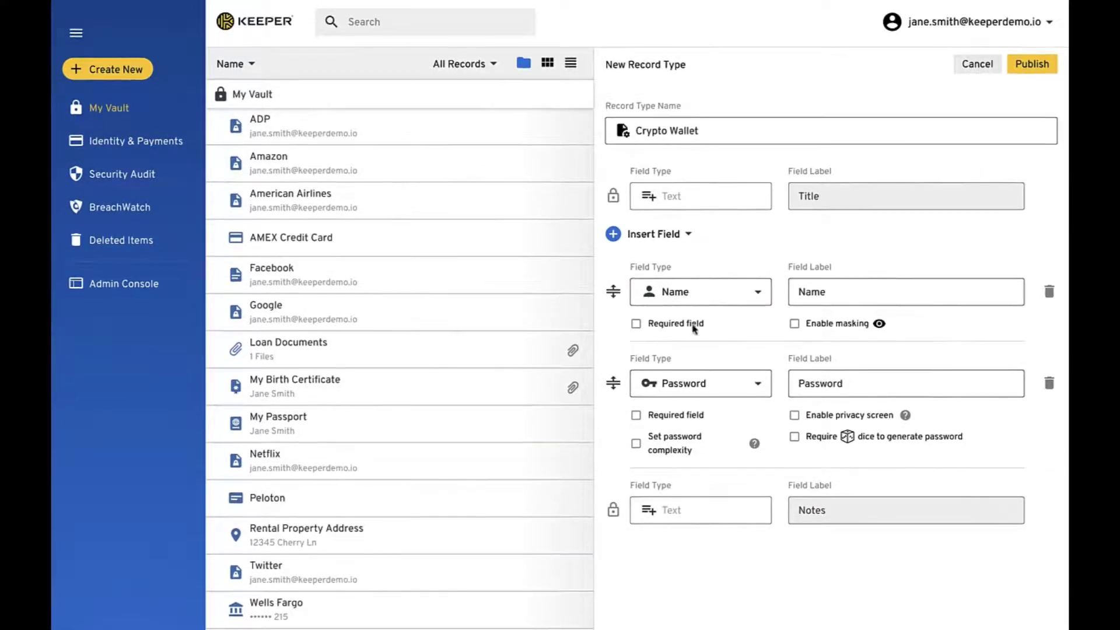
Make Name and Password required, mask Name, and enable the privacy screen on Password.
{"action": "left_click", "coordinate": [636, 324]}
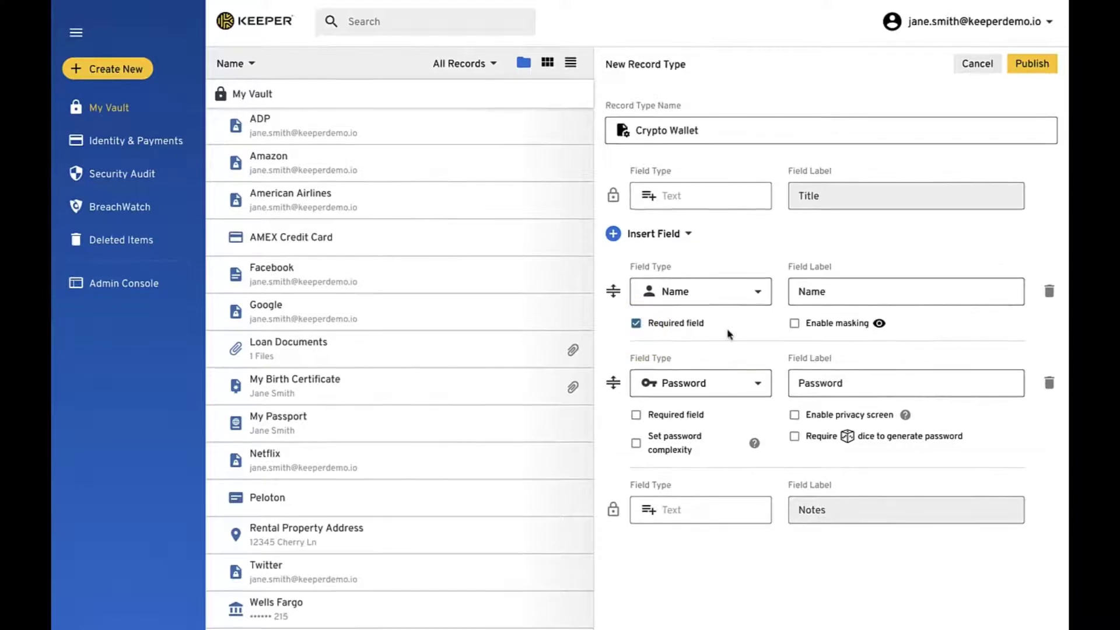
{"action": "left_click", "coordinate": [794, 323]}
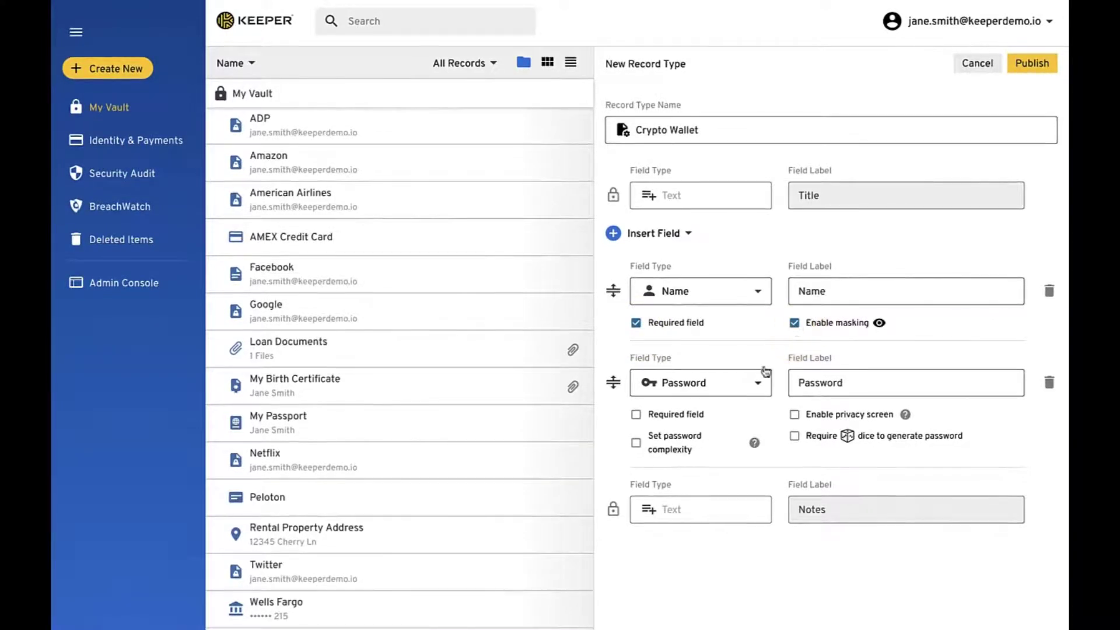
{"action": "left_click", "coordinate": [636, 414]}
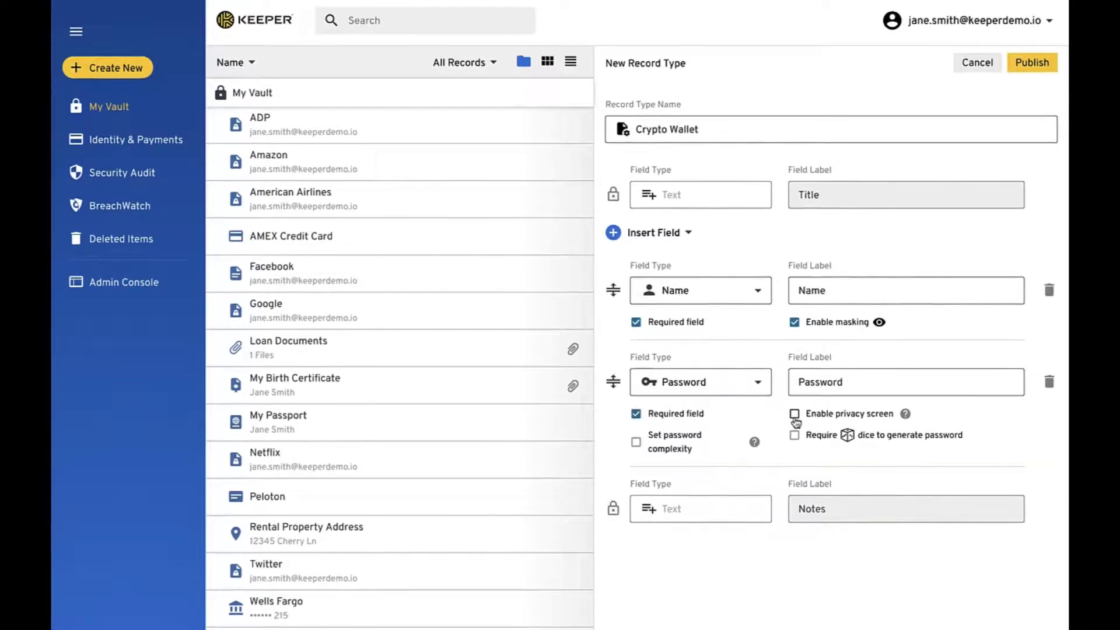
{"action": "left_click", "coordinate": [794, 418]}
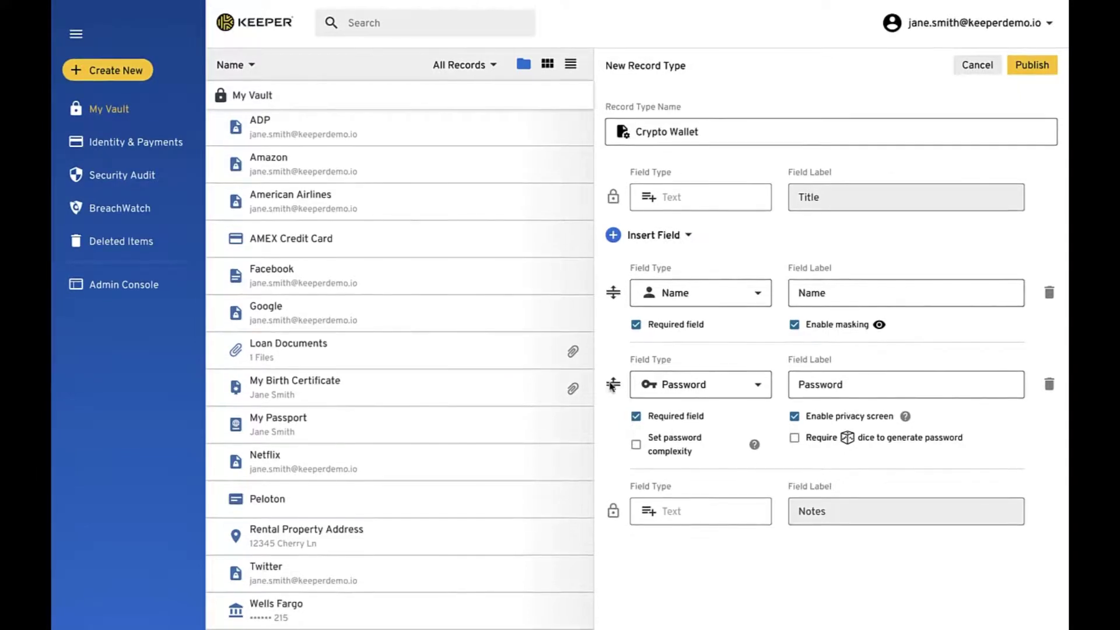
Move the Password field above Name and publish the Crypto Wallet record type.
{"action": "left_click_drag", "start_coordinate": [612, 386], "coordinate": [613, 293]}
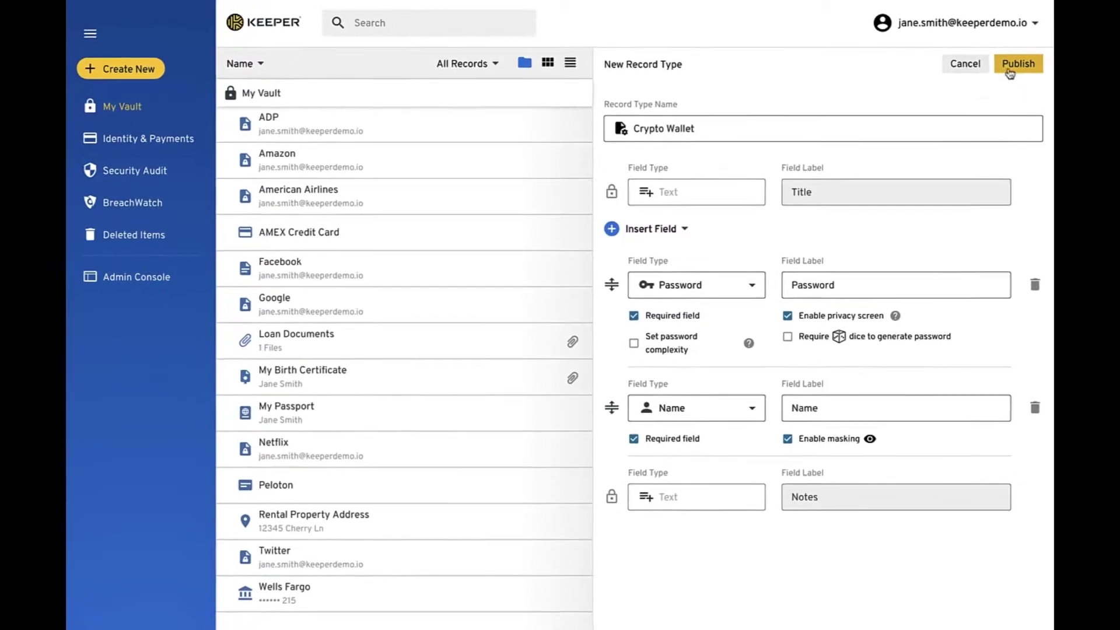
{"action": "left_click", "coordinate": [1009, 69]}
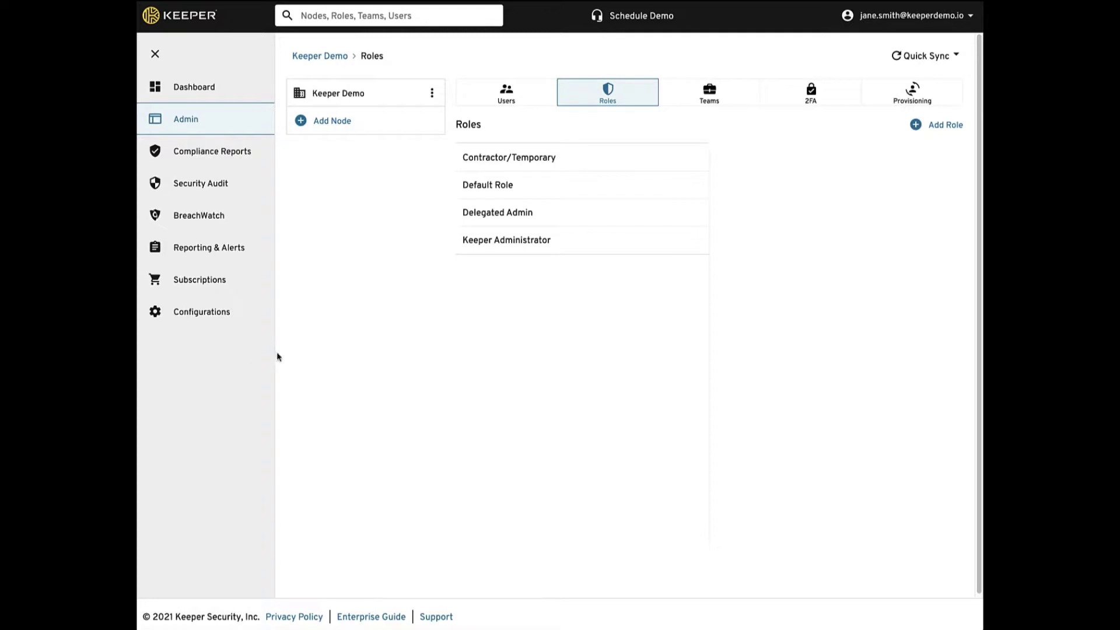
Turn off Bank Account, Database and SSH Key in the Contractor/Temporary role's Record Types enforcement policy.
{"action": "left_click", "coordinate": [517, 159]}
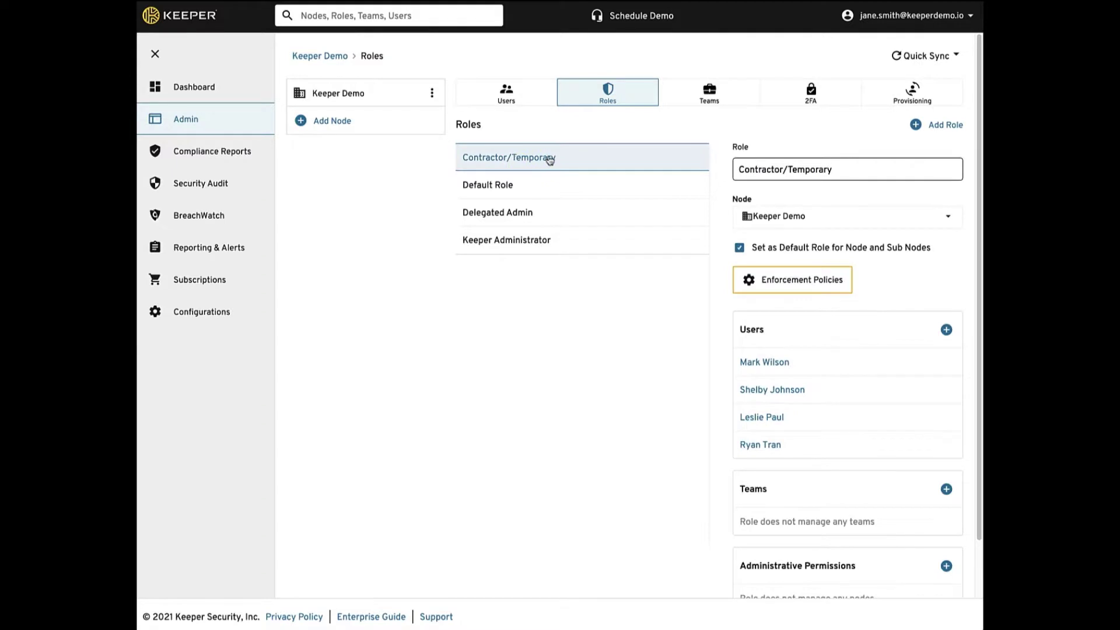
{"action": "left_click", "coordinate": [803, 286]}
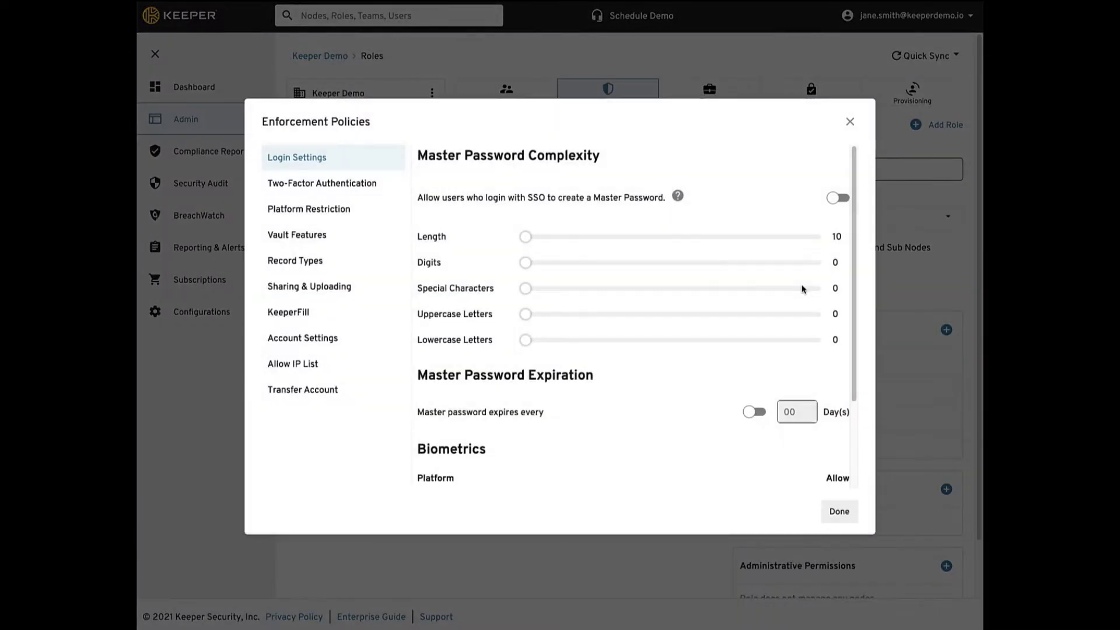
{"action": "left_click", "coordinate": [296, 267]}
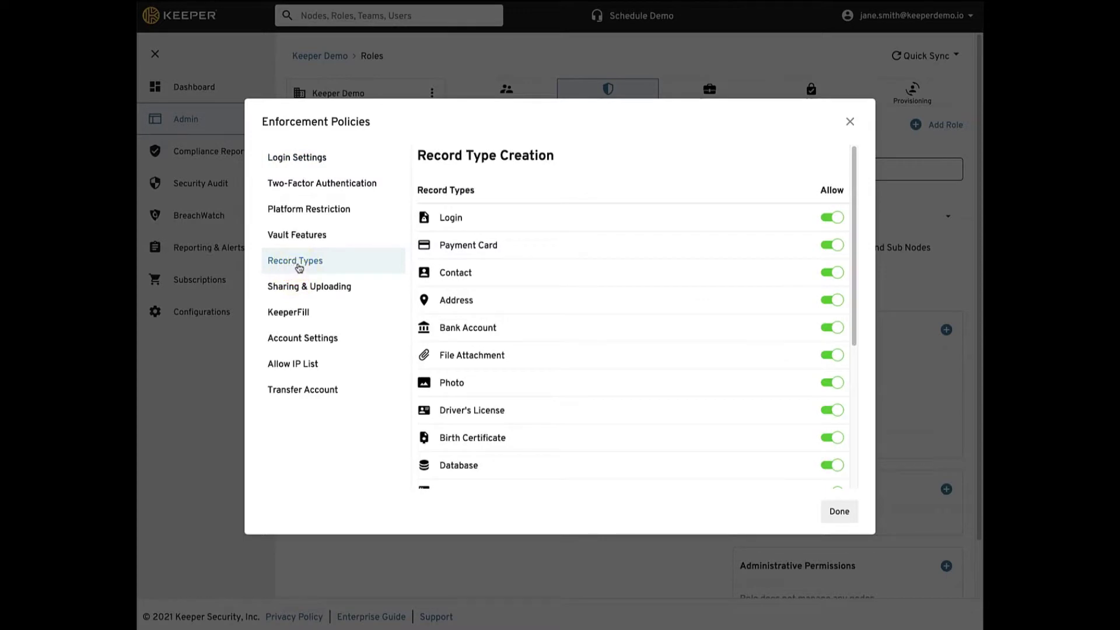
{"action": "left_click", "coordinate": [838, 329]}
{"action": "left_click", "coordinate": [835, 465]}
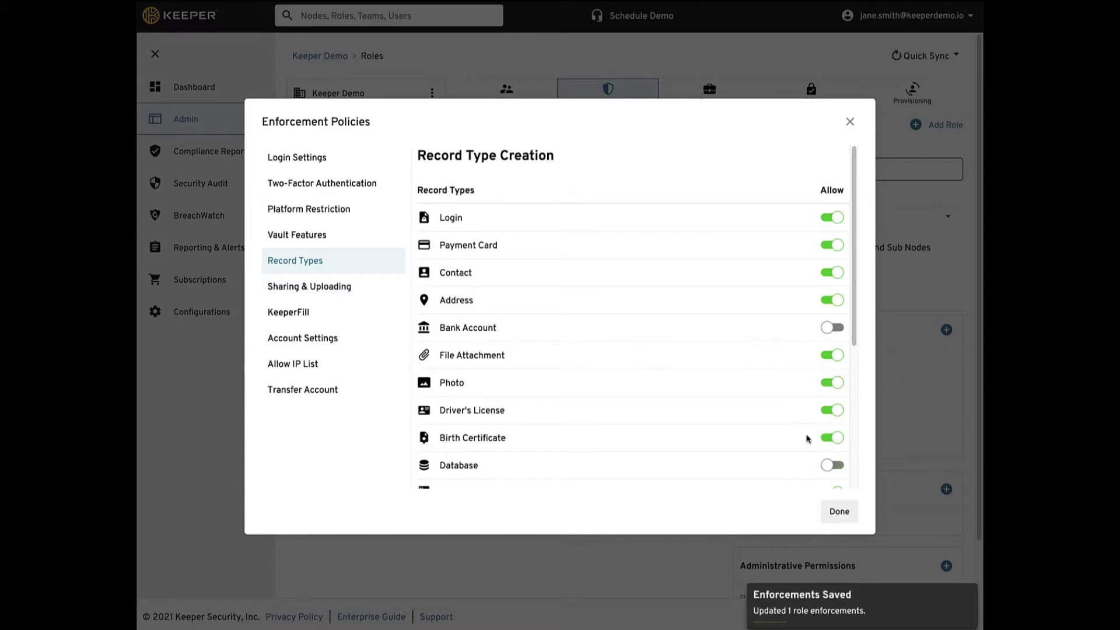
{"action": "scroll", "coordinate": [808, 438], "scroll_direction": "down", "scroll_amount": 4}
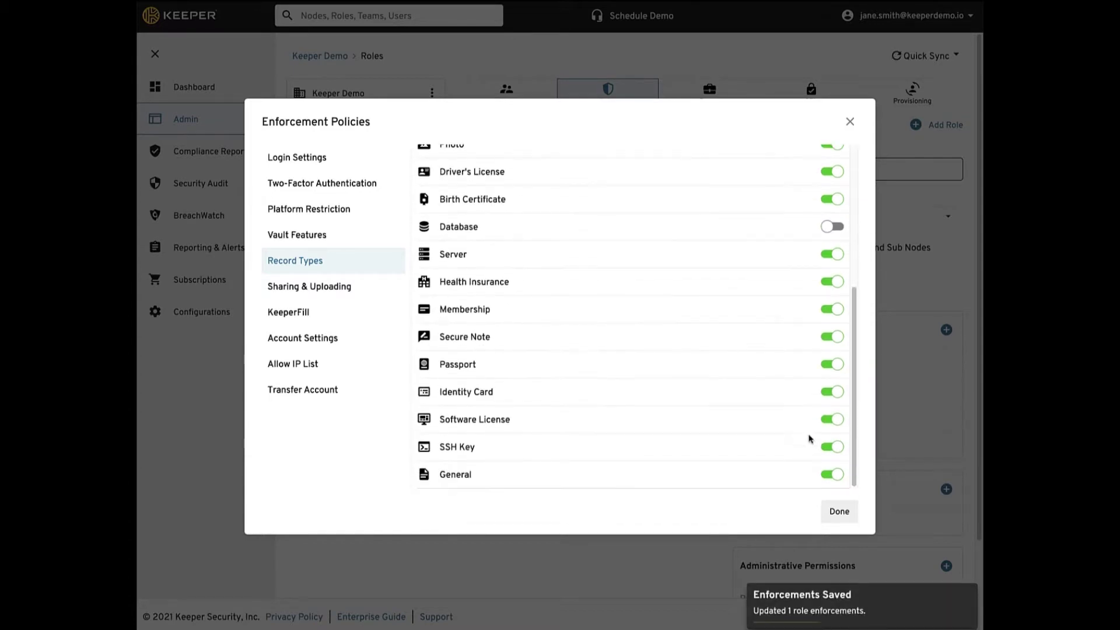
{"action": "left_click", "coordinate": [840, 448]}
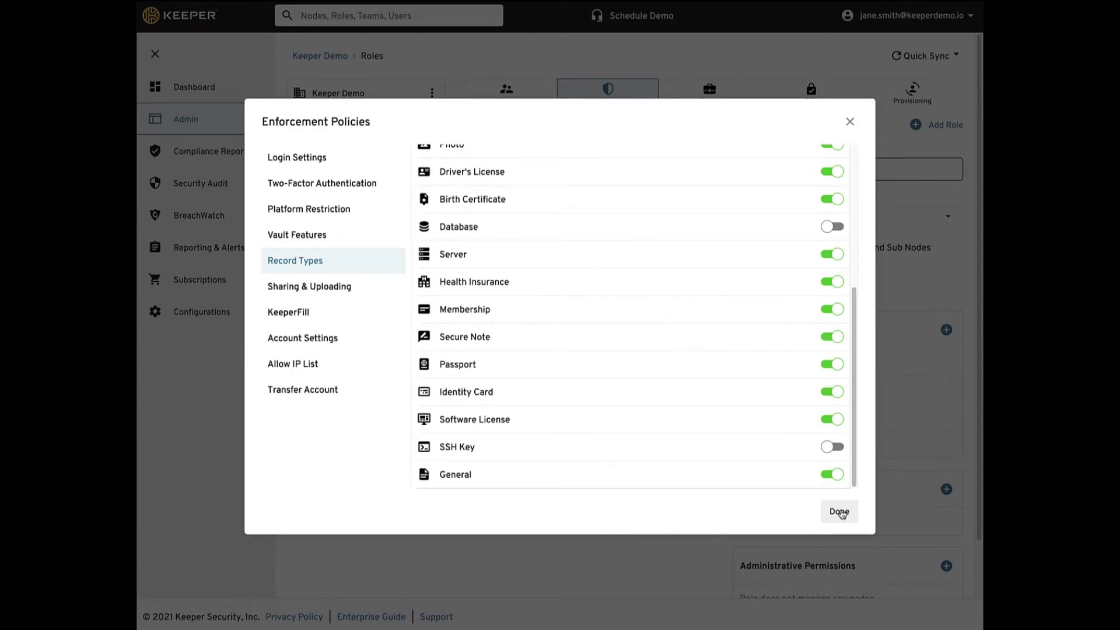
{"action": "left_click", "coordinate": [840, 512]}
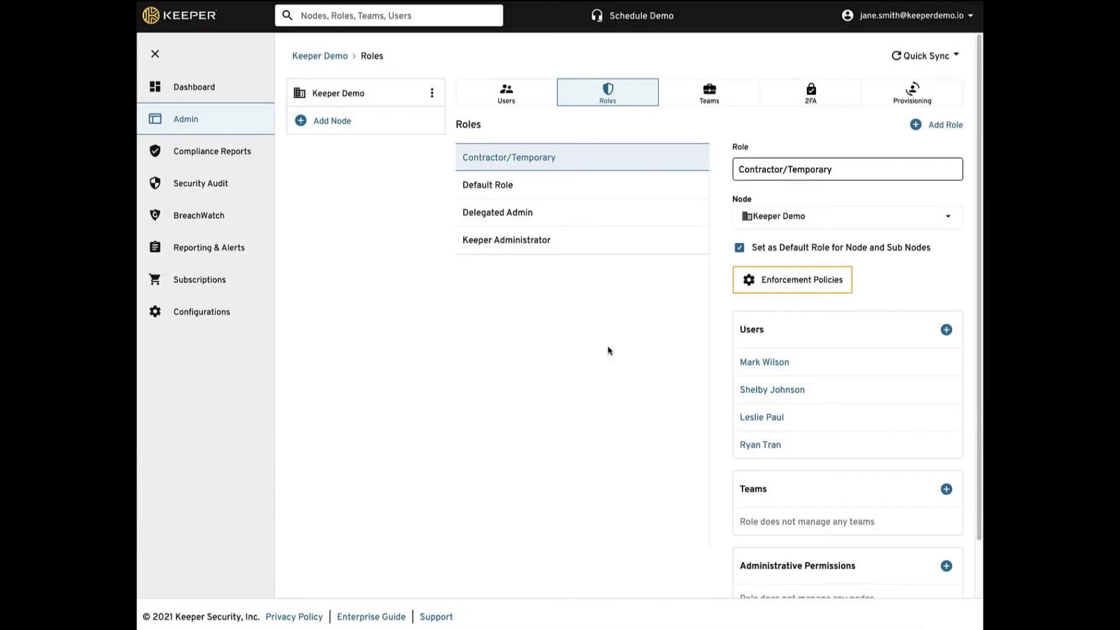